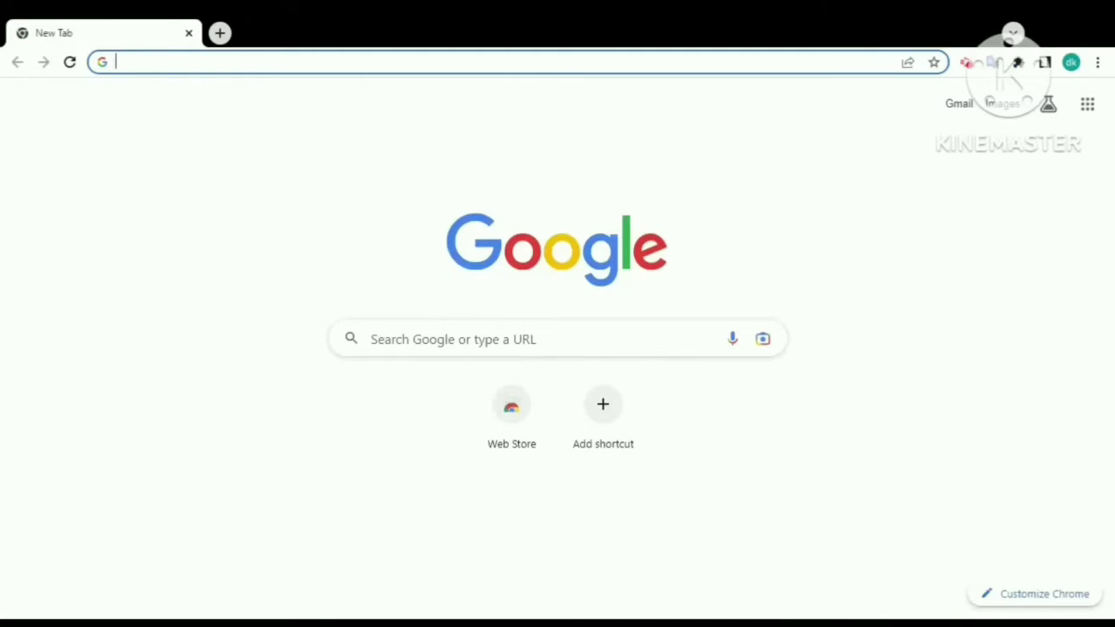
Step: Search Google for "udise" and open the official UDISE+ website
{"action": "left_click", "coordinate": [448, 339]}
{"action": "left_click", "coordinate": [448, 378]}
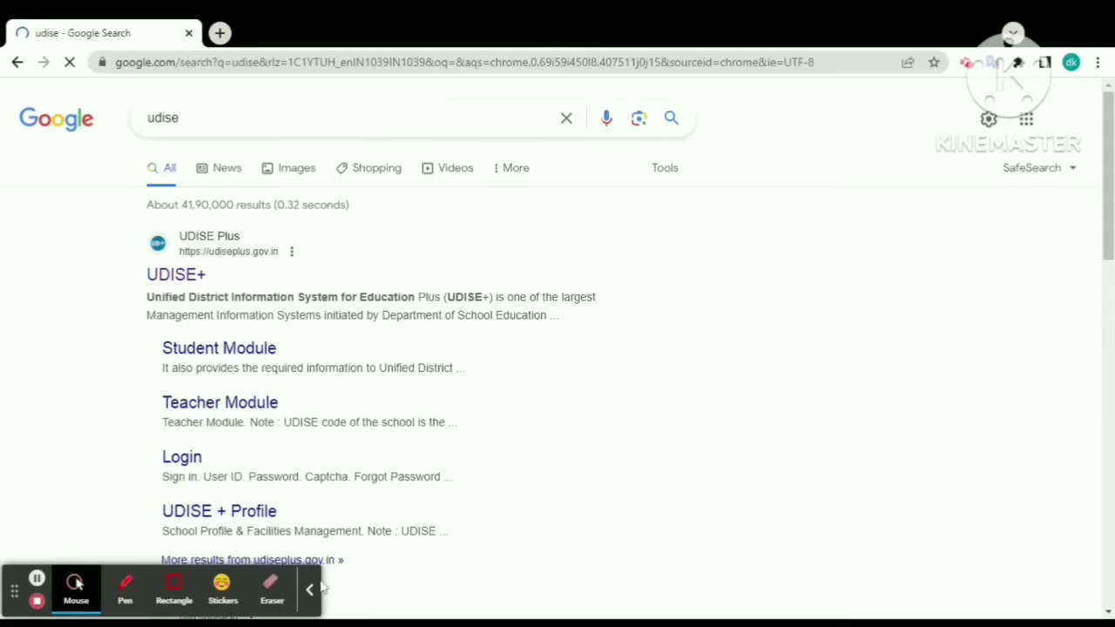
{"action": "left_click", "coordinate": [310, 590]}
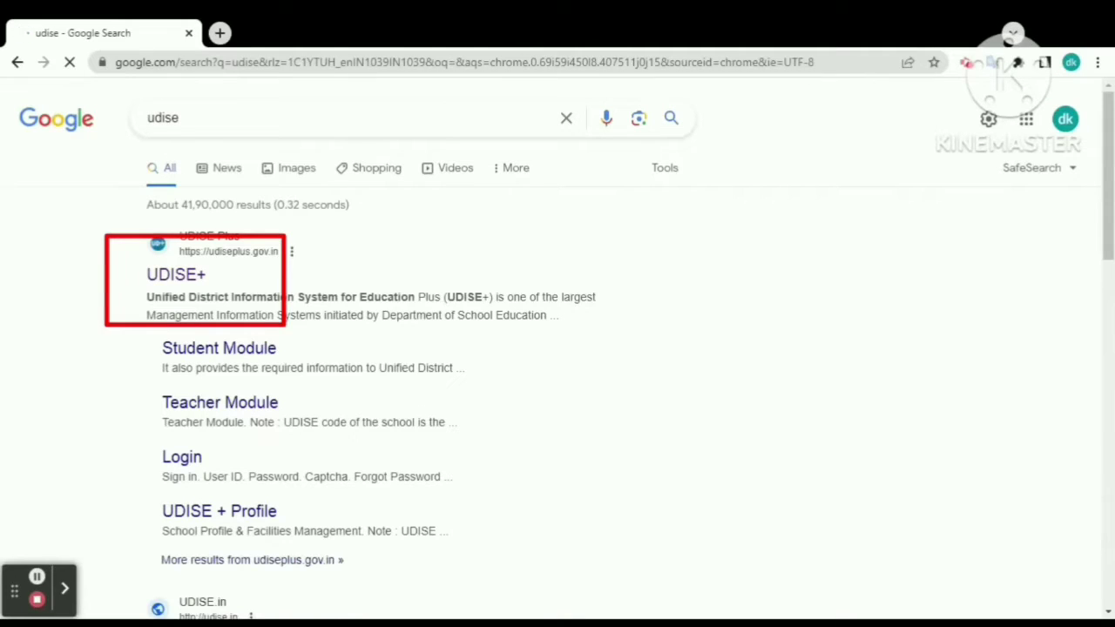
{"action": "left_click", "coordinate": [181, 275]}
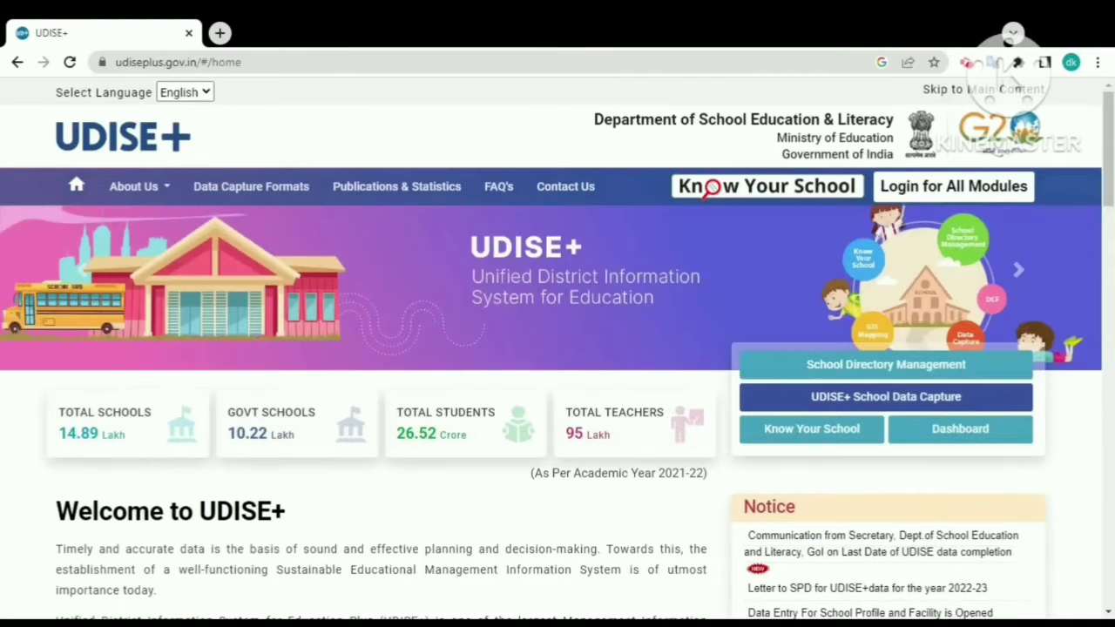
Step: Go to the login page for all modules and open the Students Module for Rajasthan
{"action": "scroll", "coordinate": [558, 349], "scroll_direction": "down", "scroll_amount": 1}
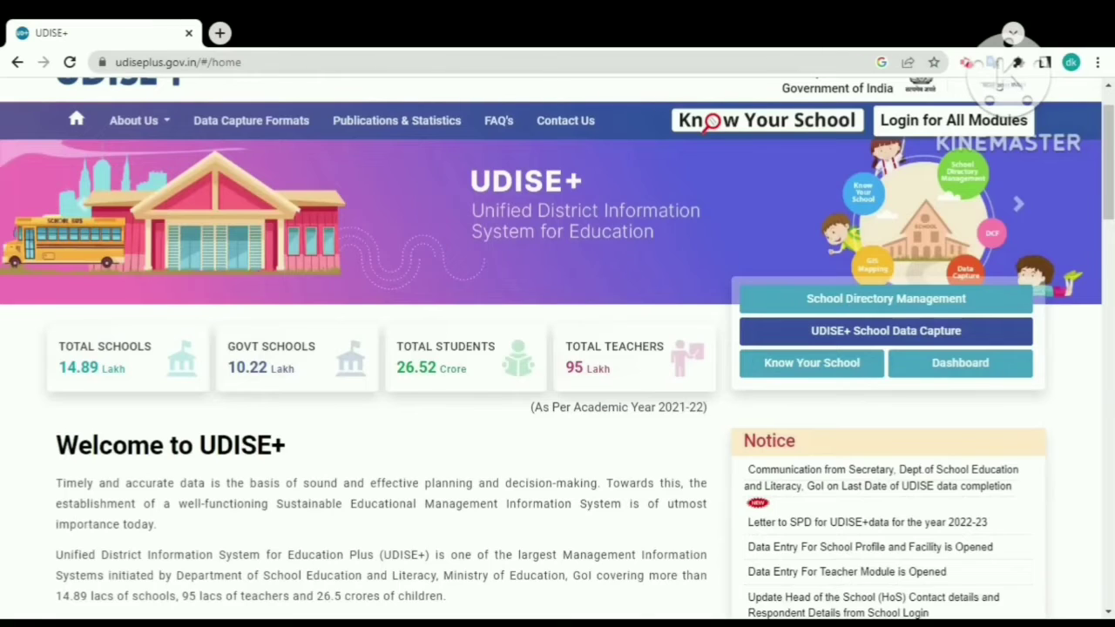
{"action": "scroll", "coordinate": [557, 349], "scroll_direction": "down", "scroll_amount": 5}
{"action": "scroll", "coordinate": [557, 349], "scroll_direction": "up", "scroll_amount": 6}
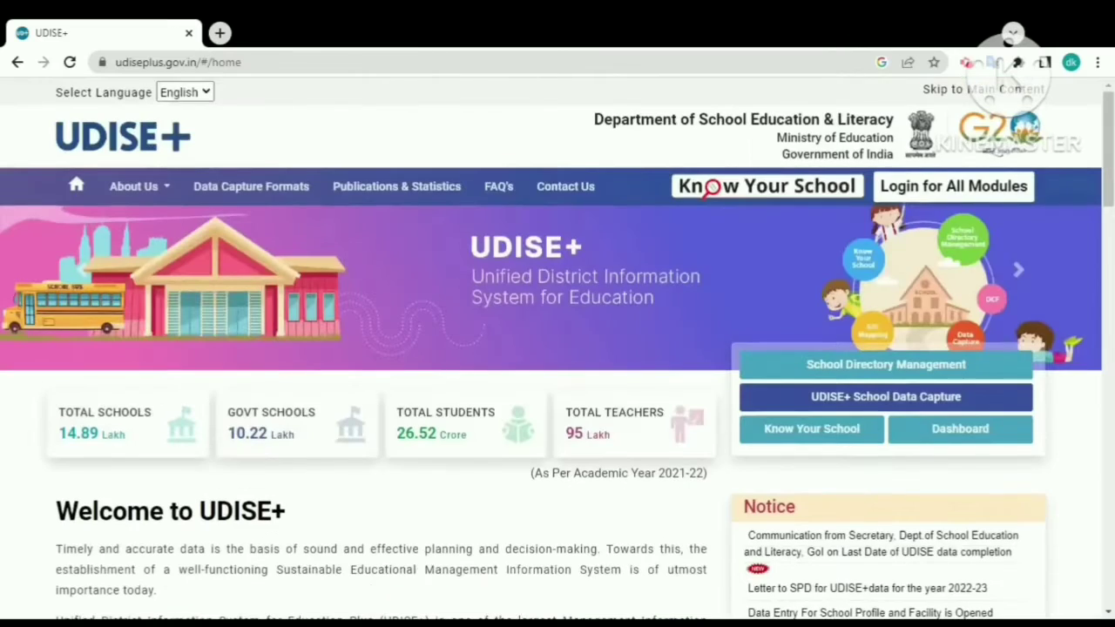
{"action": "left_click", "coordinate": [961, 190]}
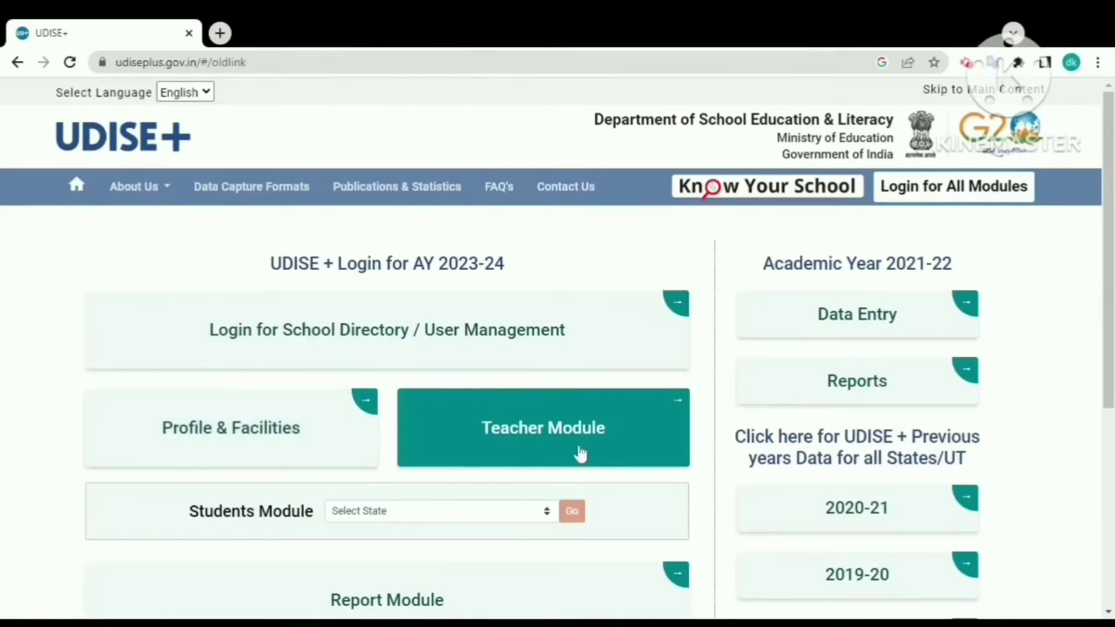
{"action": "left_click", "coordinate": [434, 516]}
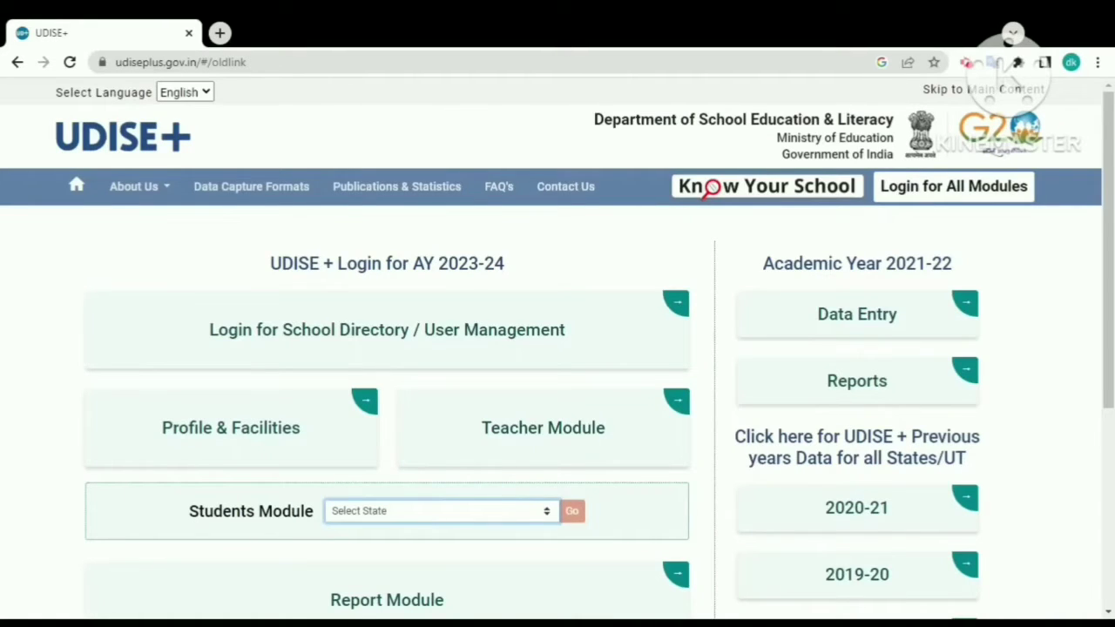
{"action": "left_click", "coordinate": [475, 435]}
{"action": "left_click", "coordinate": [574, 514]}
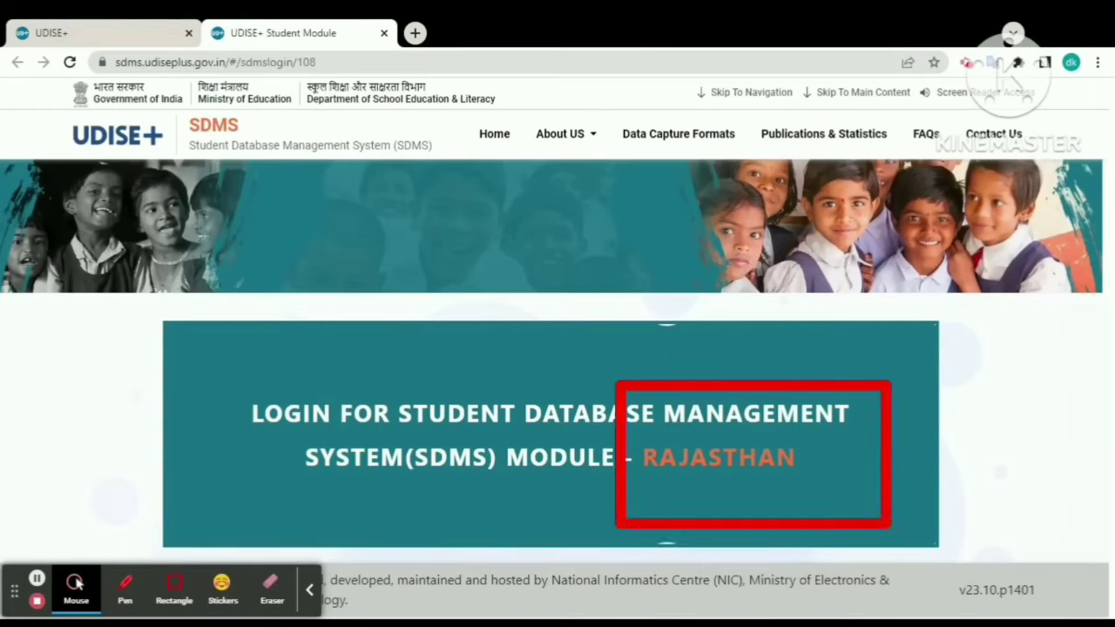
Step: Open the Rajasthan SDMS login and sign in with the user ID, password and captcha
{"action": "left_click", "coordinate": [309, 590]}
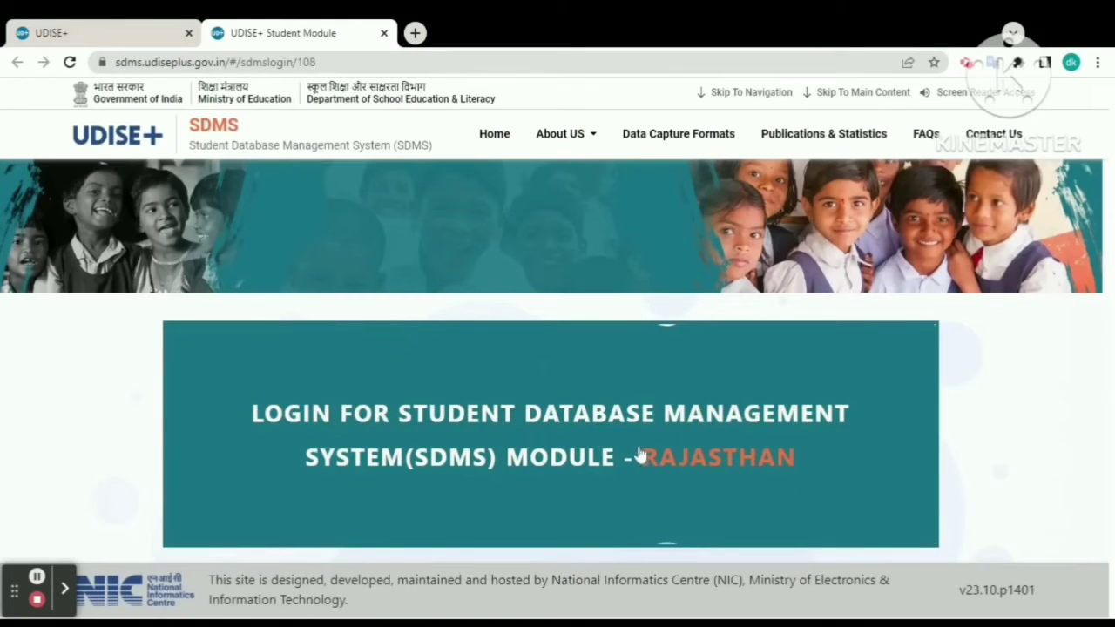
{"action": "left_click", "coordinate": [714, 468]}
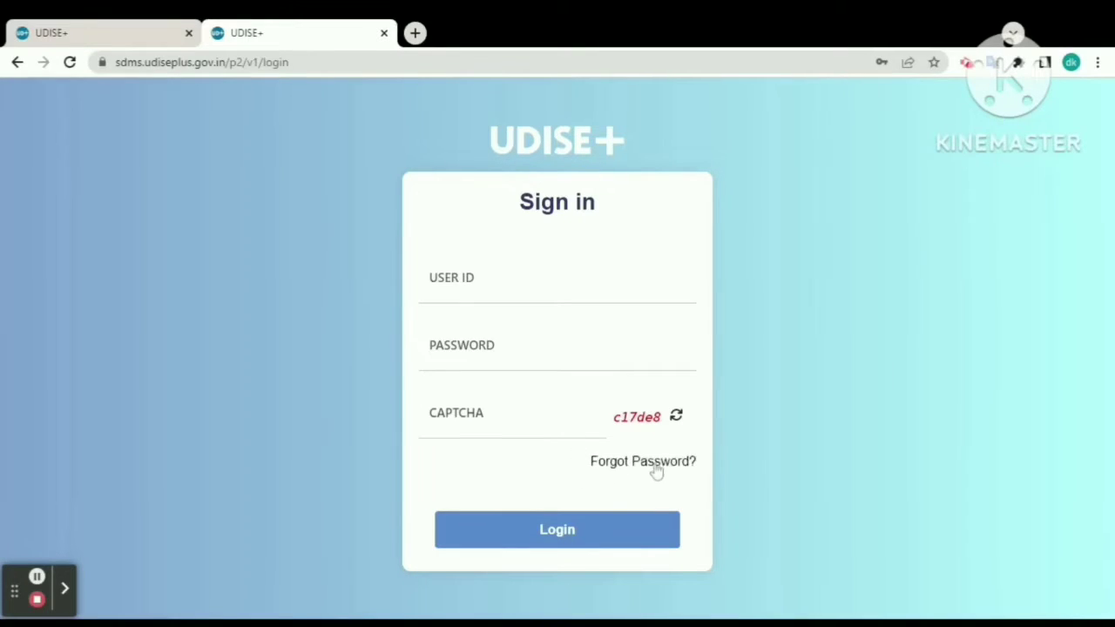
{"action": "left_click", "coordinate": [531, 528]}
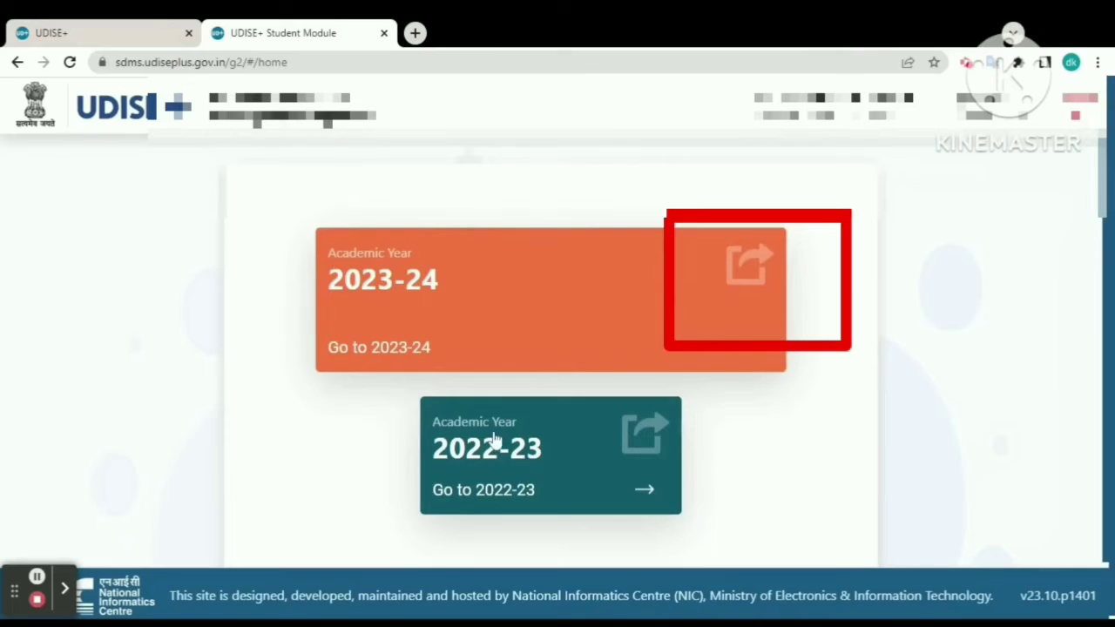
Step: Enter the 2023-24 academic year, dismiss the school information, and go to Progression Activity
{"action": "left_click", "coordinate": [748, 264]}
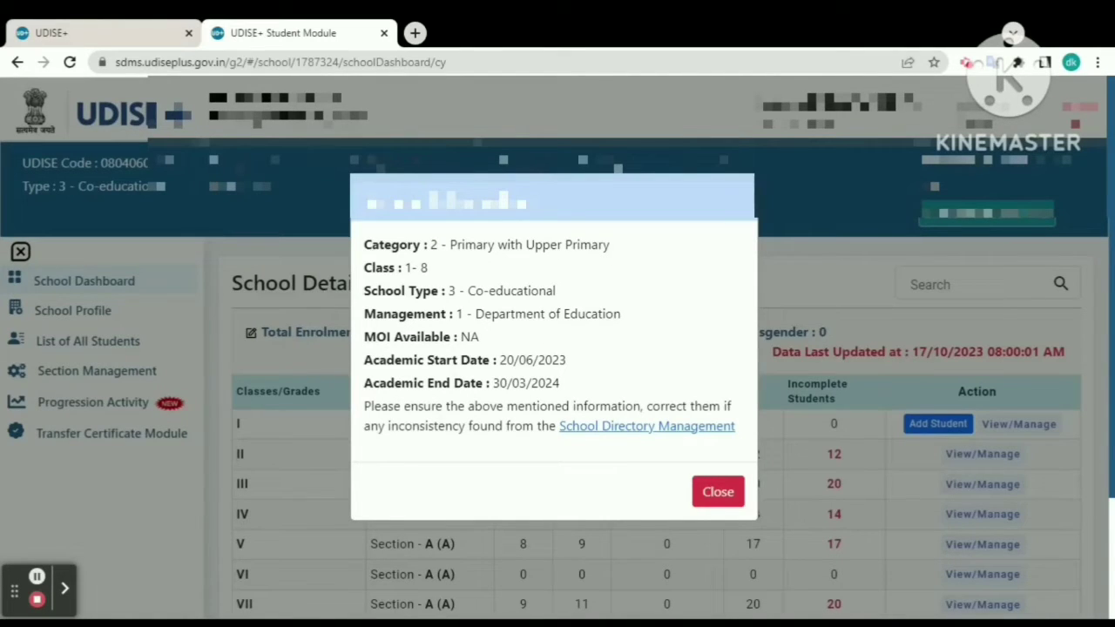
{"action": "left_click", "coordinate": [712, 494]}
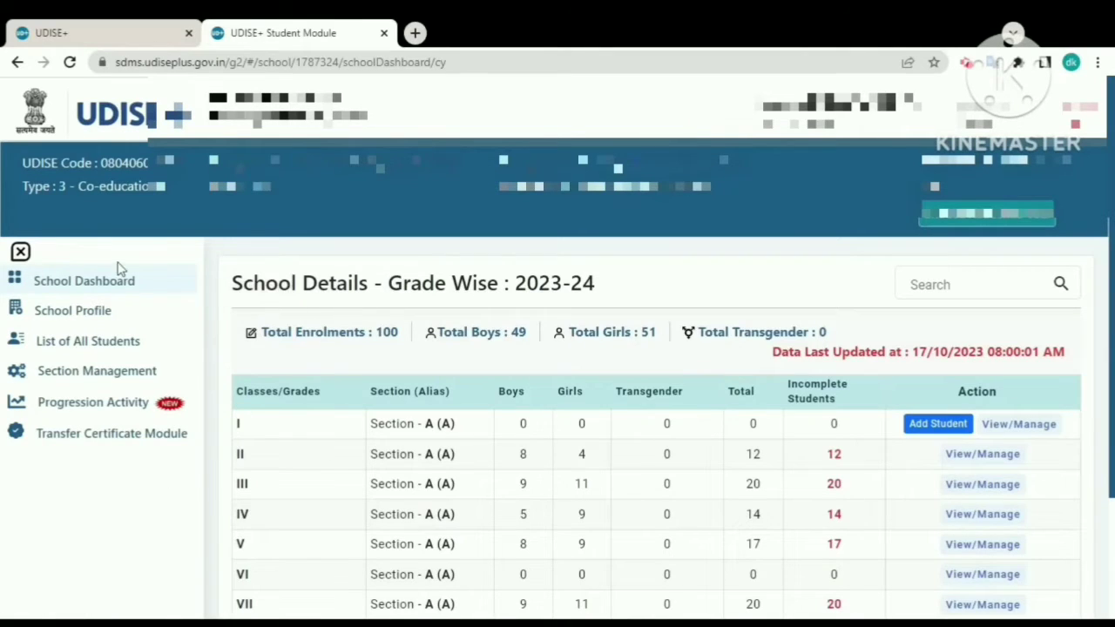
{"action": "scroll", "coordinate": [142, 548], "scroll_direction": "down", "scroll_amount": 1}
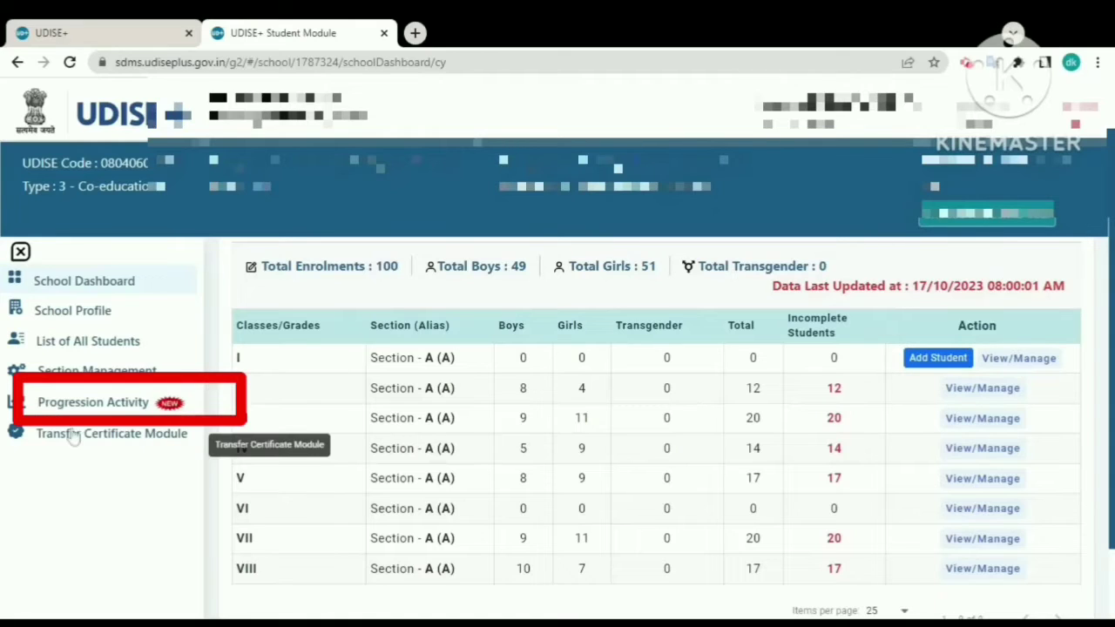
{"action": "left_click", "coordinate": [108, 411]}
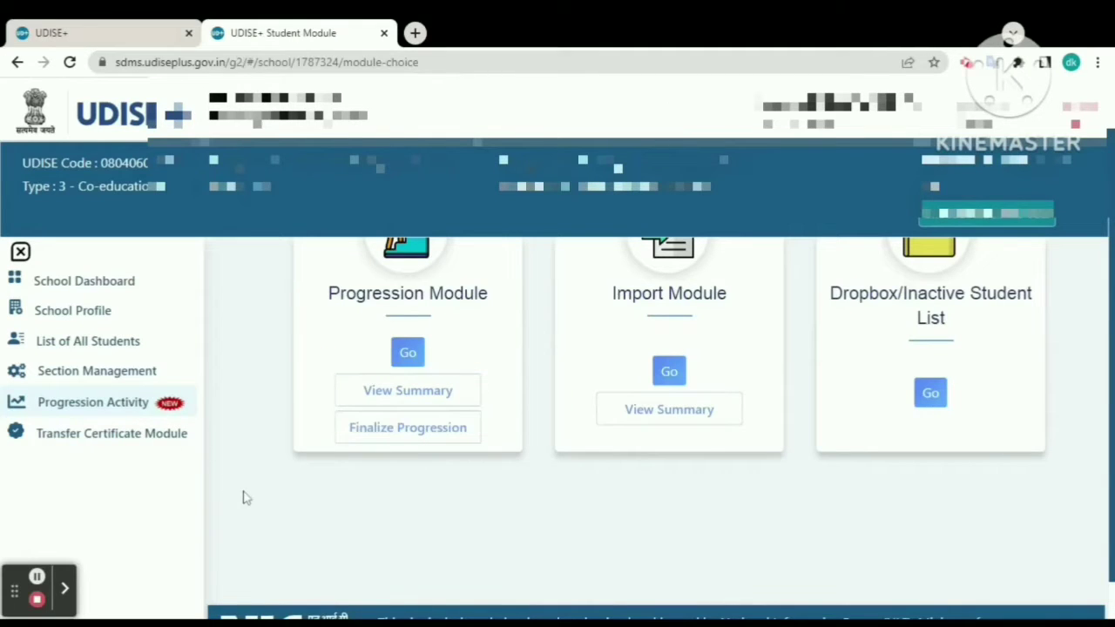
Step: View the Progression Module's summary of 2022-23 students with promotion activities, and return to Progression Activity
{"action": "key", "text": "Down"}
{"action": "key", "text": "Up"}
{"action": "key", "text": "Up"}
{"action": "key", "text": "Up"}
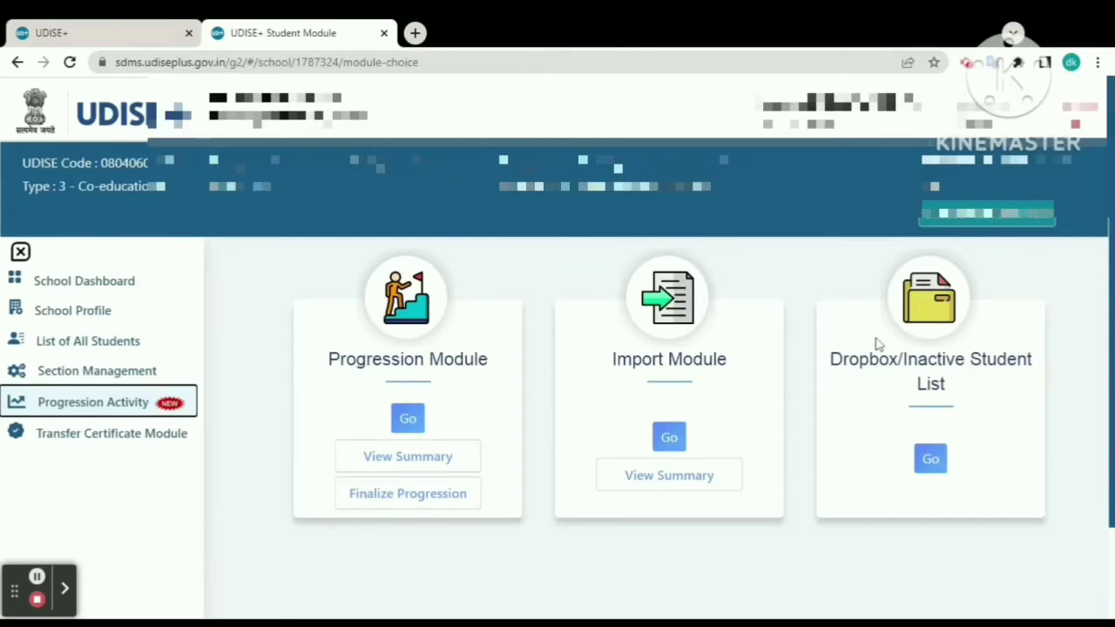
{"action": "left_click", "coordinate": [417, 456]}
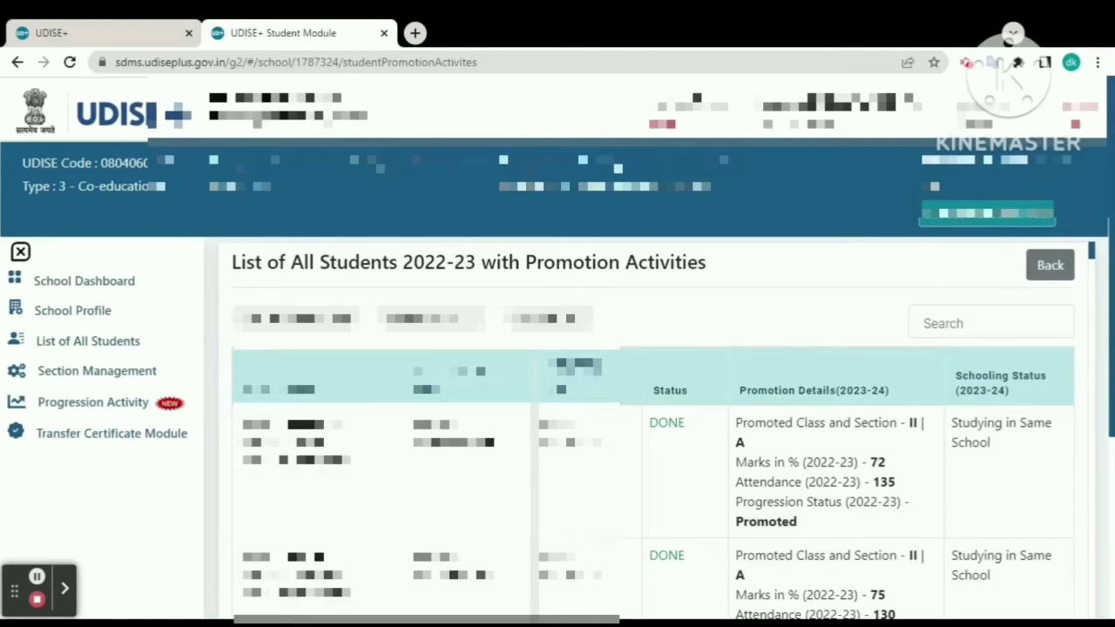
{"action": "left_click", "coordinate": [144, 401]}
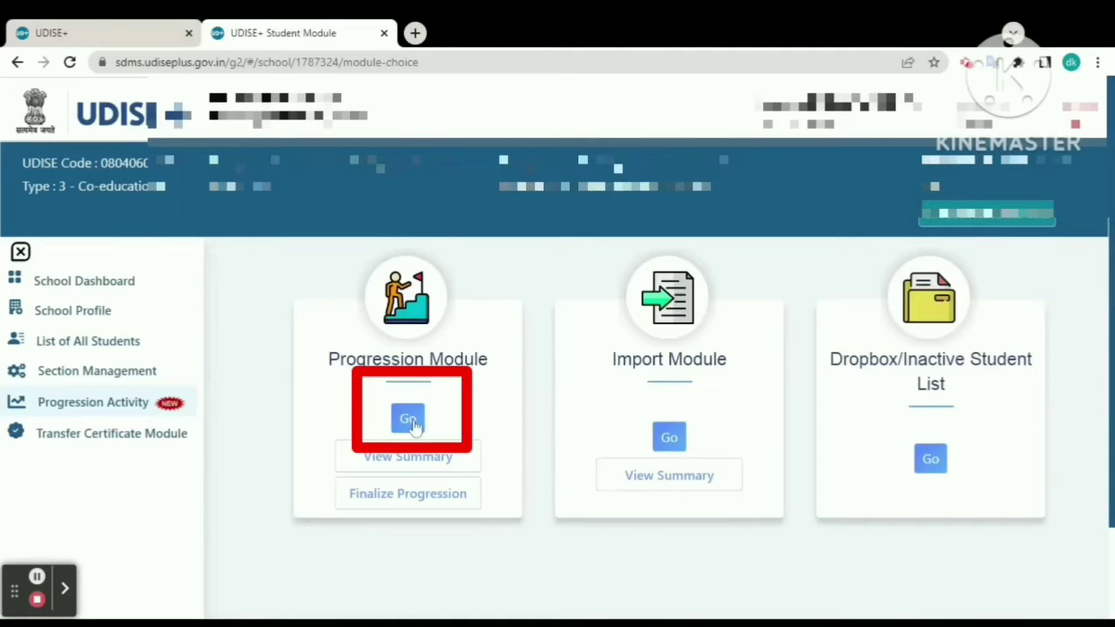
Step: Open the Progression Module and list the students eligible for promotion in class V, section A
{"action": "left_click", "coordinate": [409, 421]}
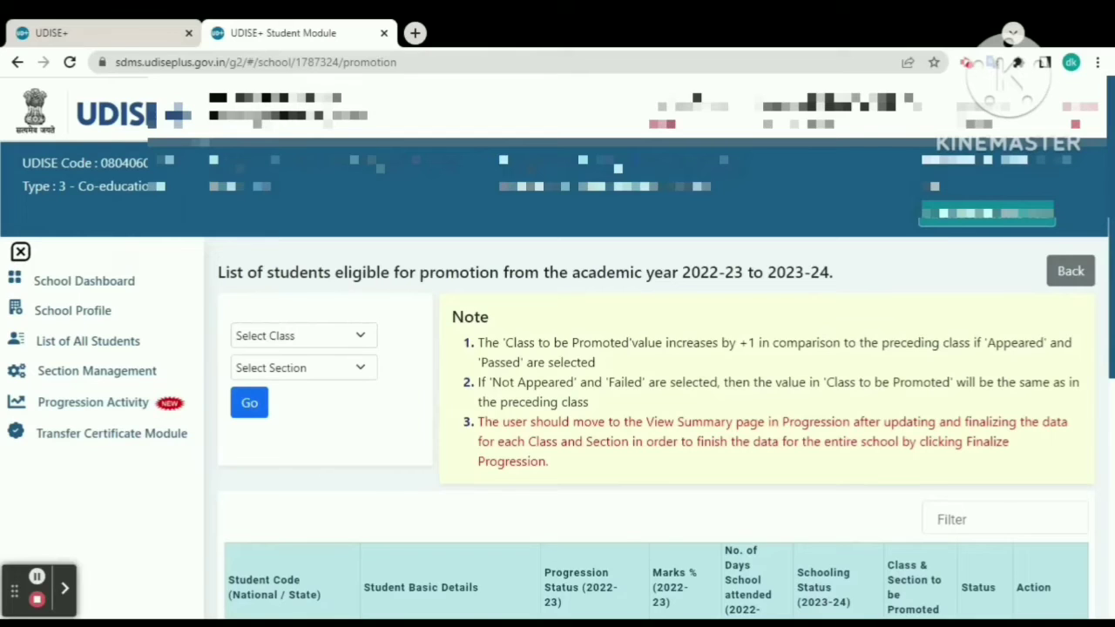
{"action": "left_click", "coordinate": [358, 342]}
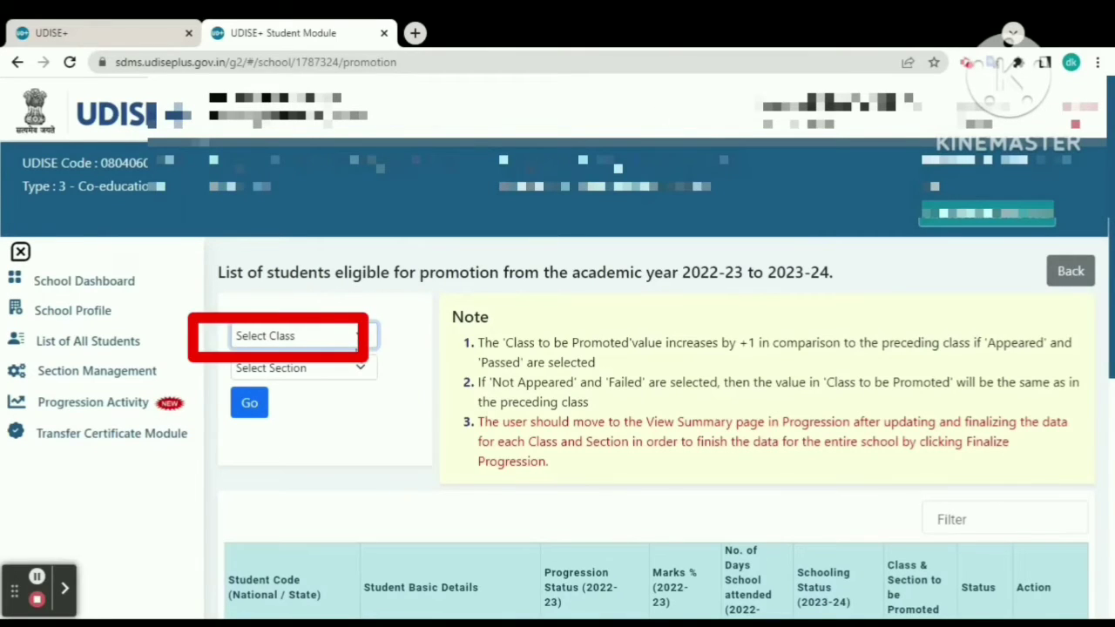
{"action": "left_click", "coordinate": [322, 436]}
{"action": "left_click", "coordinate": [314, 378]}
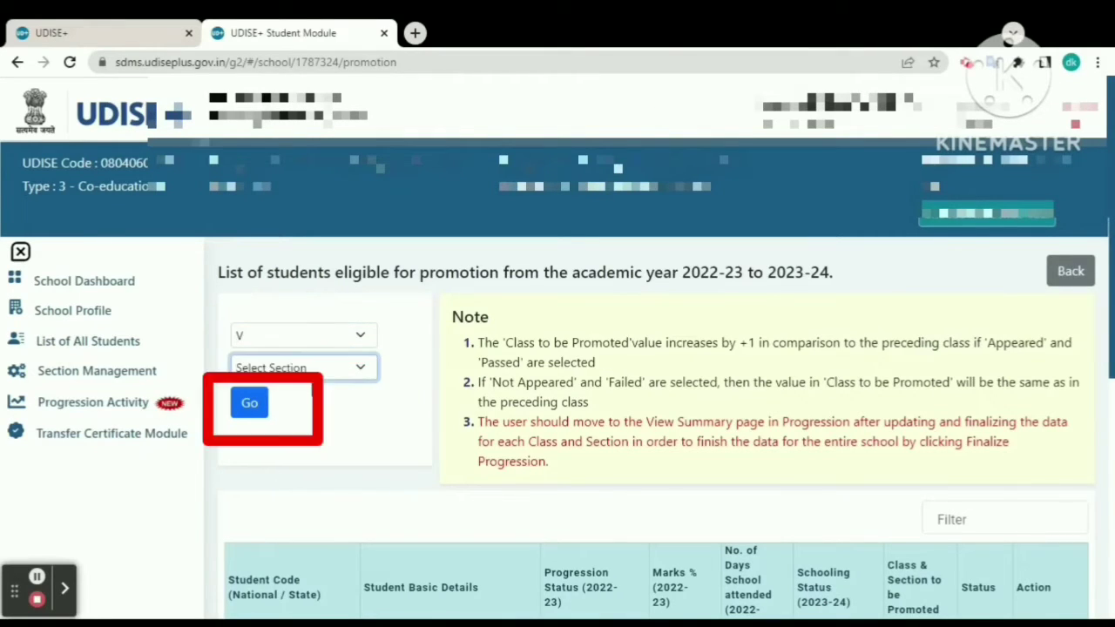
{"action": "left_click", "coordinate": [310, 405]}
{"action": "left_click", "coordinate": [249, 403]}
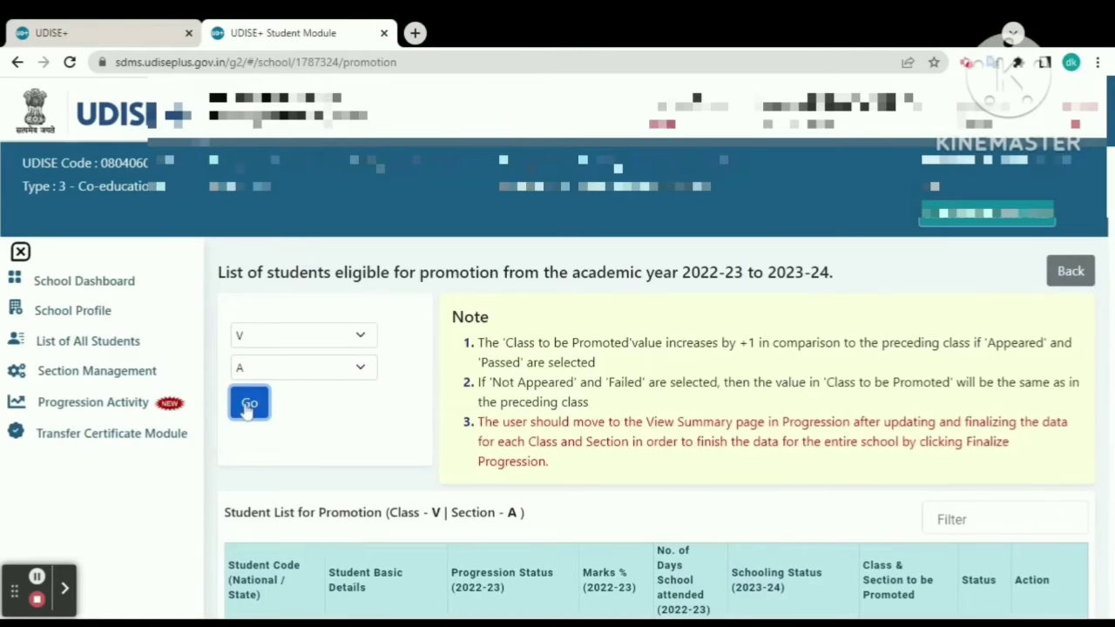
{"action": "scroll", "coordinate": [610, 392], "scroll_direction": "down", "scroll_amount": 1}
{"action": "scroll", "coordinate": [653, 392], "scroll_direction": "down", "scroll_amount": 5}
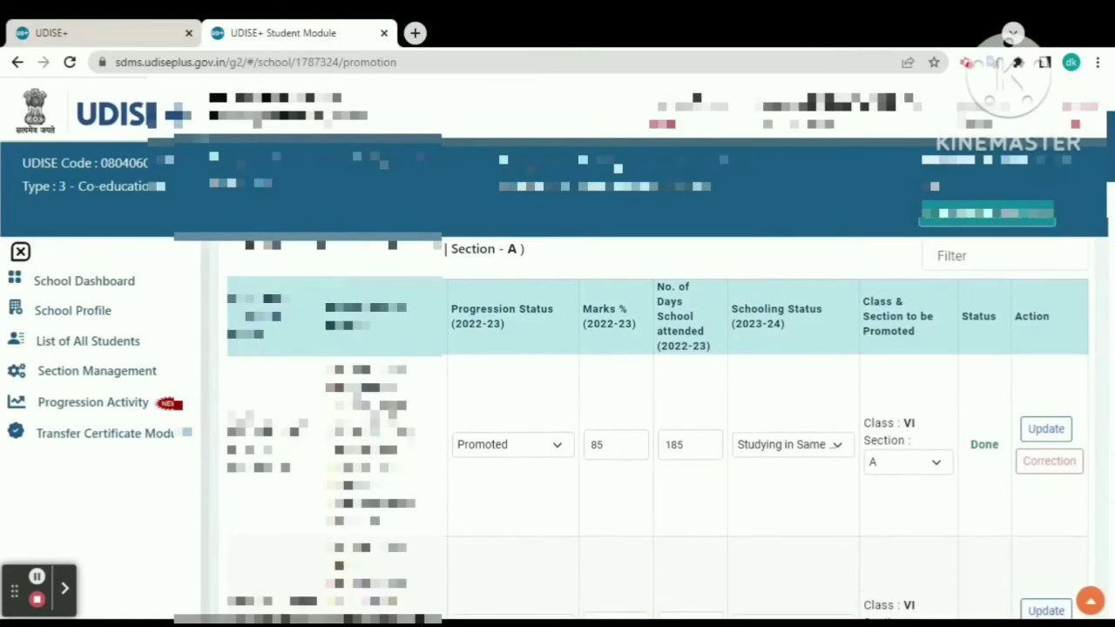
{"action": "scroll", "coordinate": [654, 392], "scroll_direction": "down", "scroll_amount": 1}
{"action": "scroll", "coordinate": [653, 392], "scroll_direction": "down", "scroll_amount": 1}
{"action": "scroll", "coordinate": [653, 392], "scroll_direction": "down", "scroll_amount": 8}
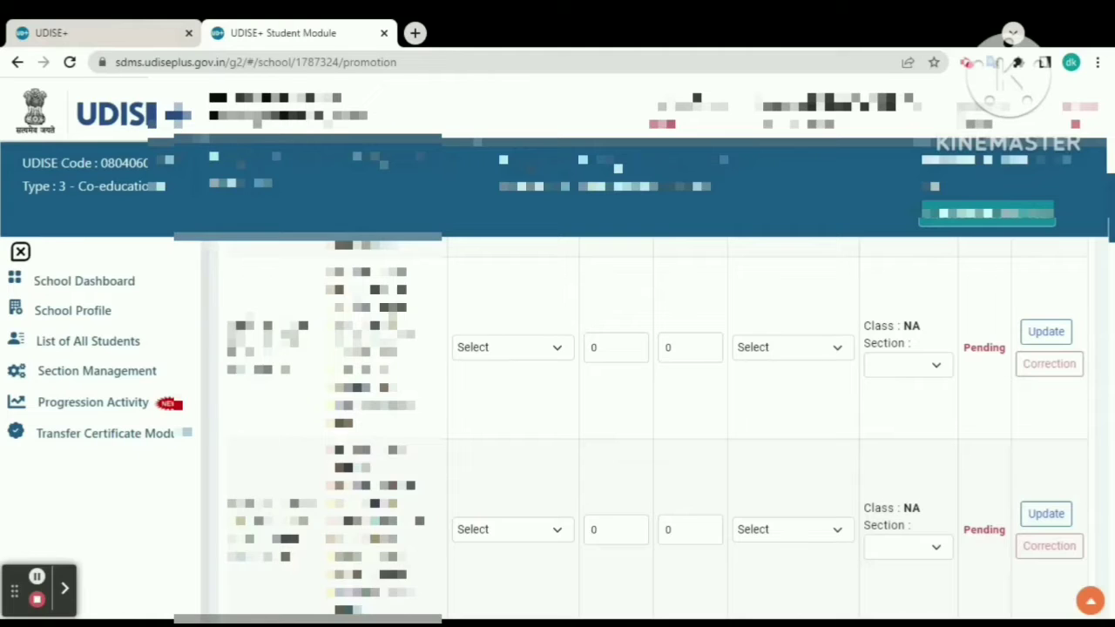
{"action": "left_click", "coordinate": [515, 353]}
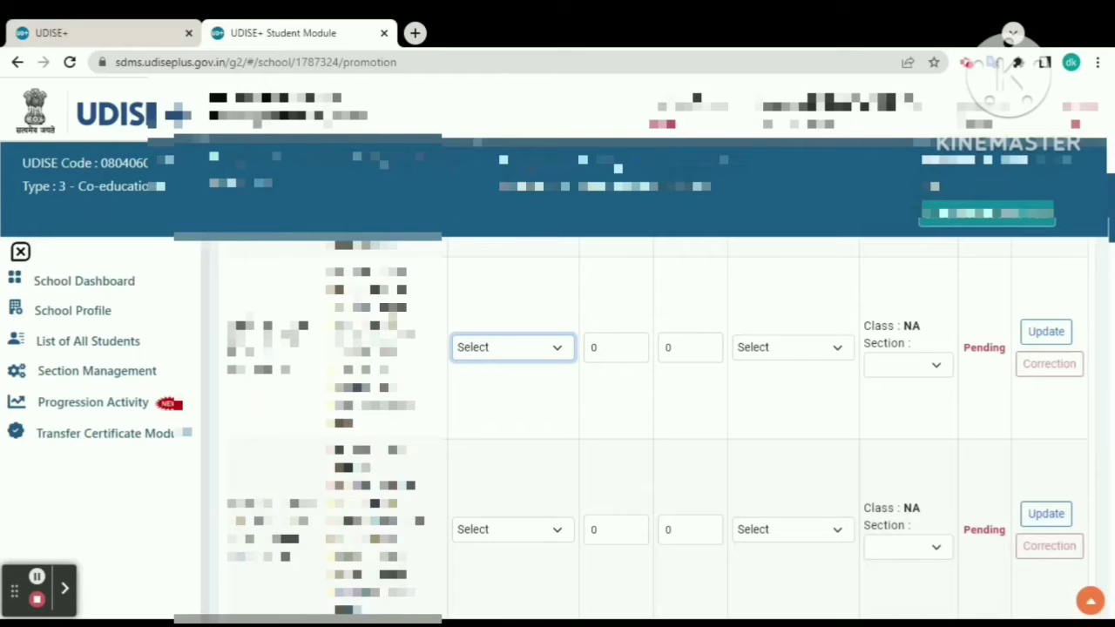
{"action": "left_click", "coordinate": [494, 384]}
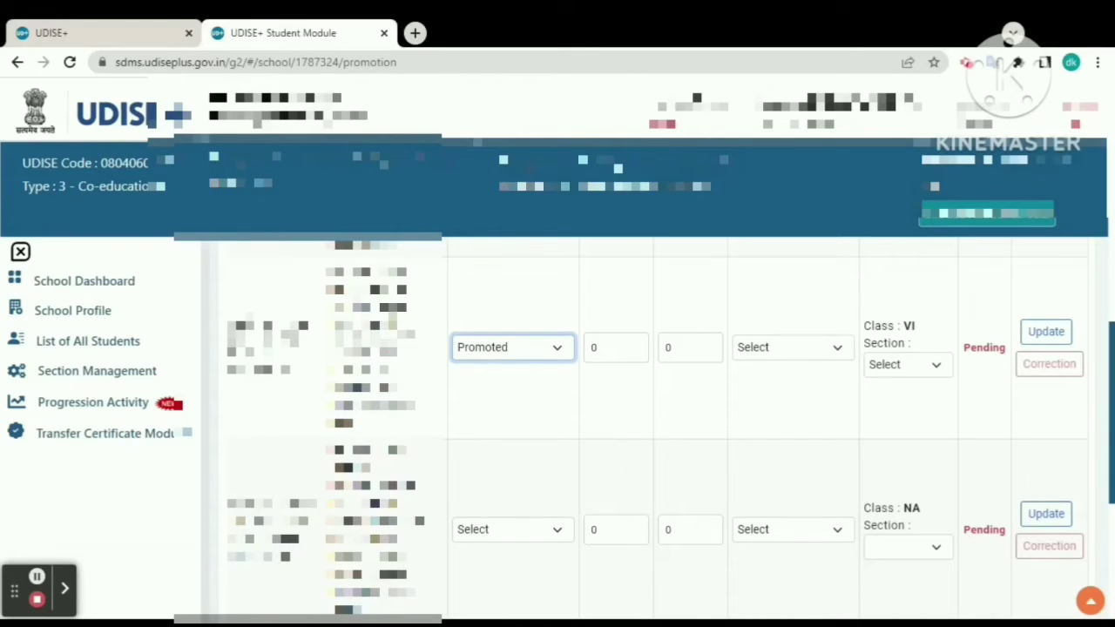
{"action": "key", "text": "Up"}
{"action": "left_click", "coordinate": [607, 406]}
{"action": "scroll", "coordinate": [607, 406], "scroll_direction": "up", "scroll_amount": 4}
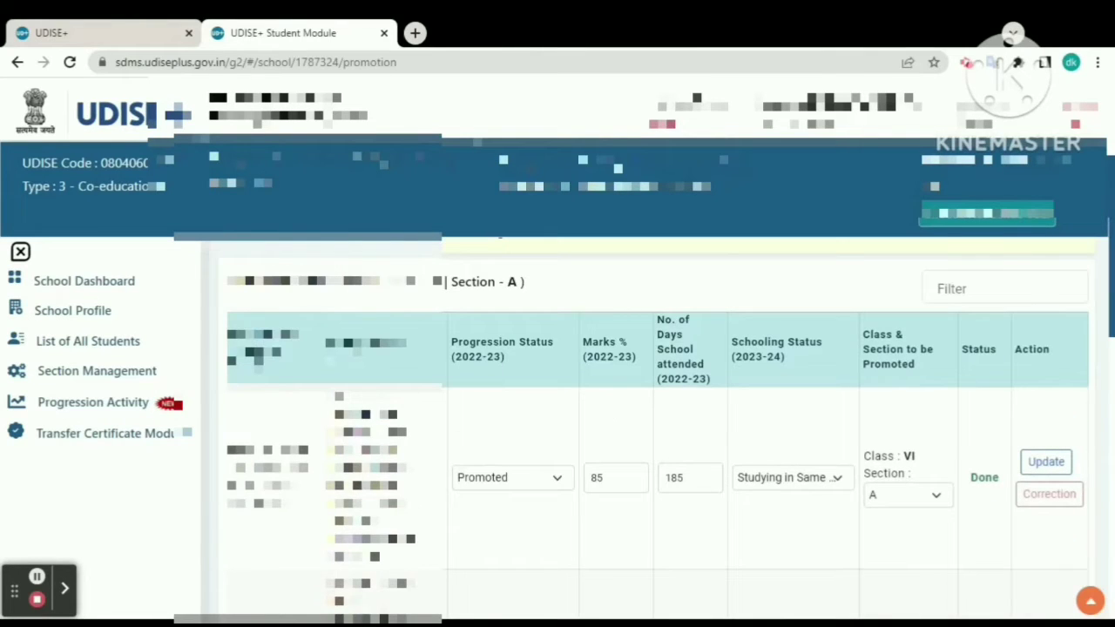
{"action": "left_click_drag", "start_coordinate": [601, 389], "coordinate": [622, 352]}
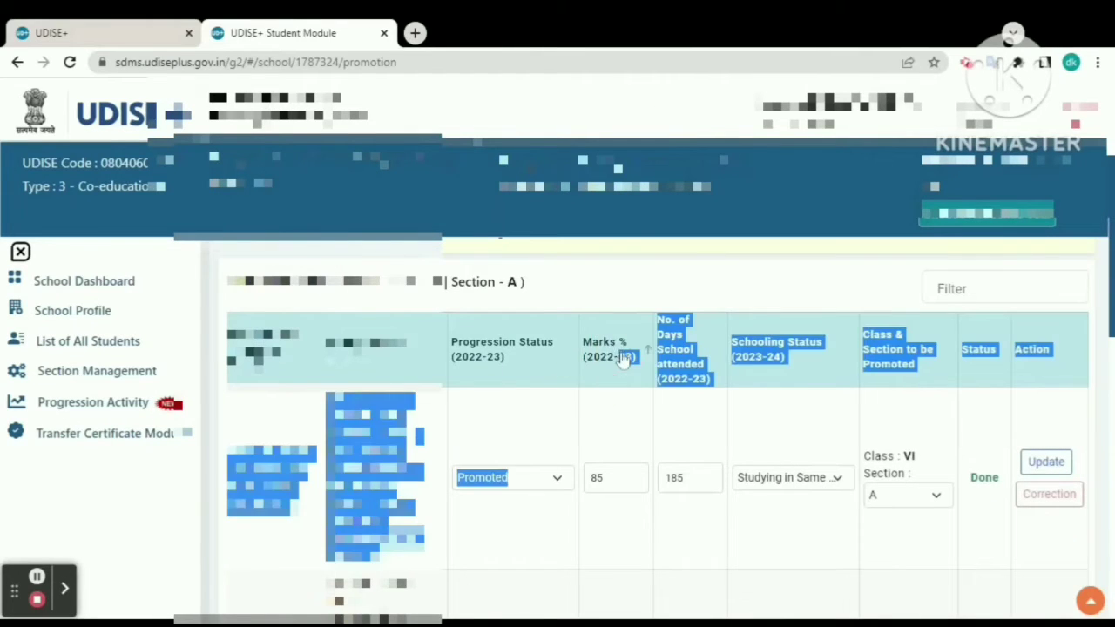
{"action": "left_click", "coordinate": [618, 406]}
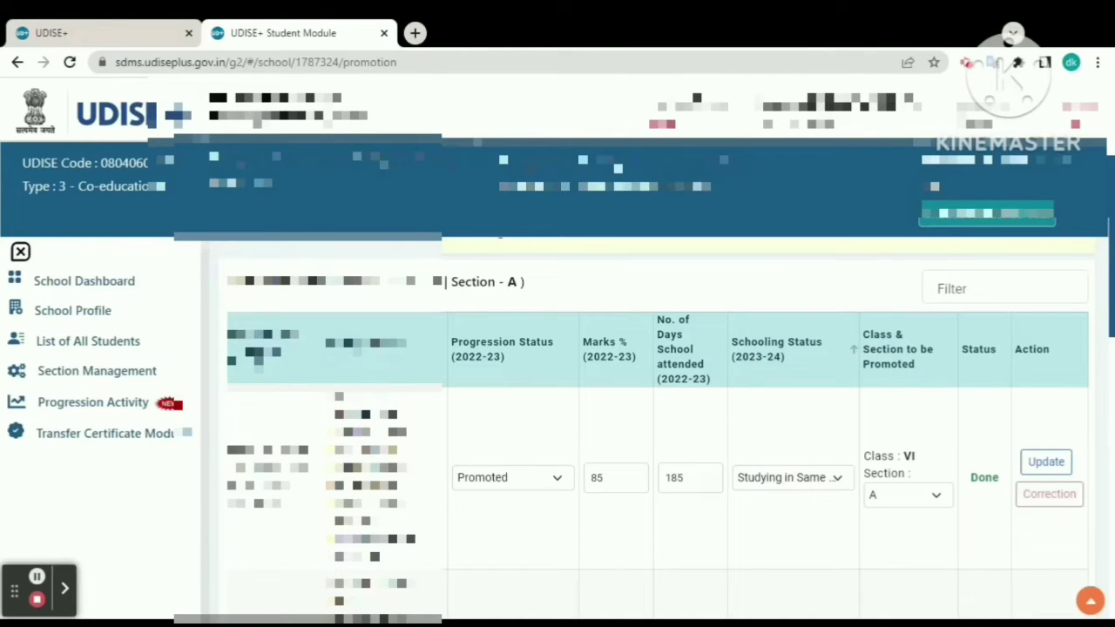
Step: For the pending class V student, set progression status Promoted, marks 60%, 180 days attended and schooling status Studying in Same School
{"action": "scroll", "coordinate": [540, 401], "scroll_direction": "down", "scroll_amount": 5}
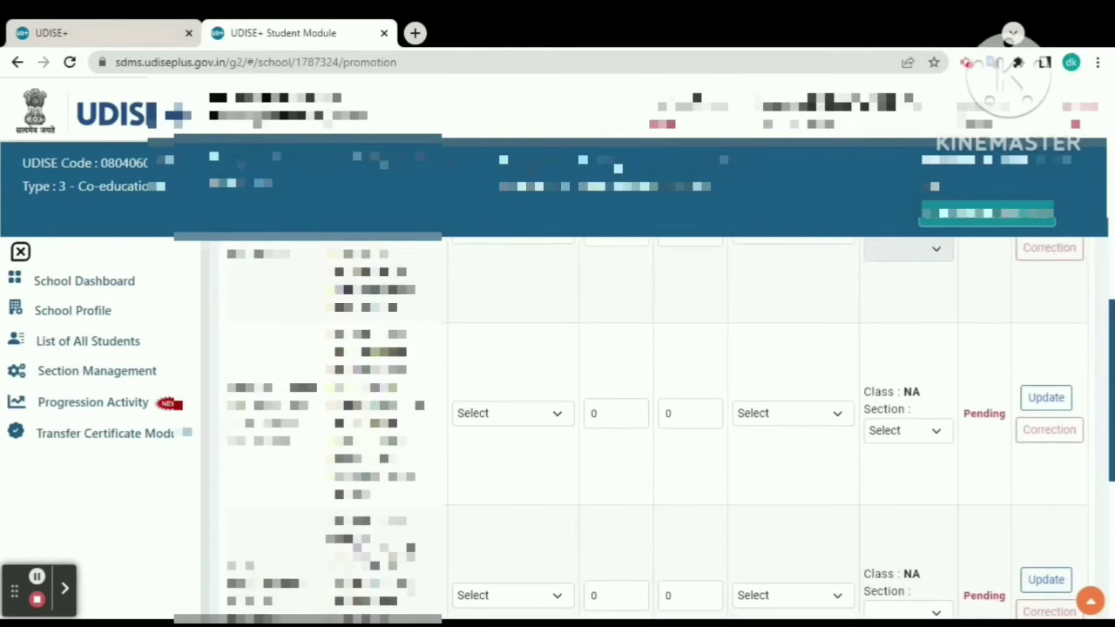
{"action": "left_click", "coordinate": [499, 413]}
{"action": "left_click", "coordinate": [500, 433]}
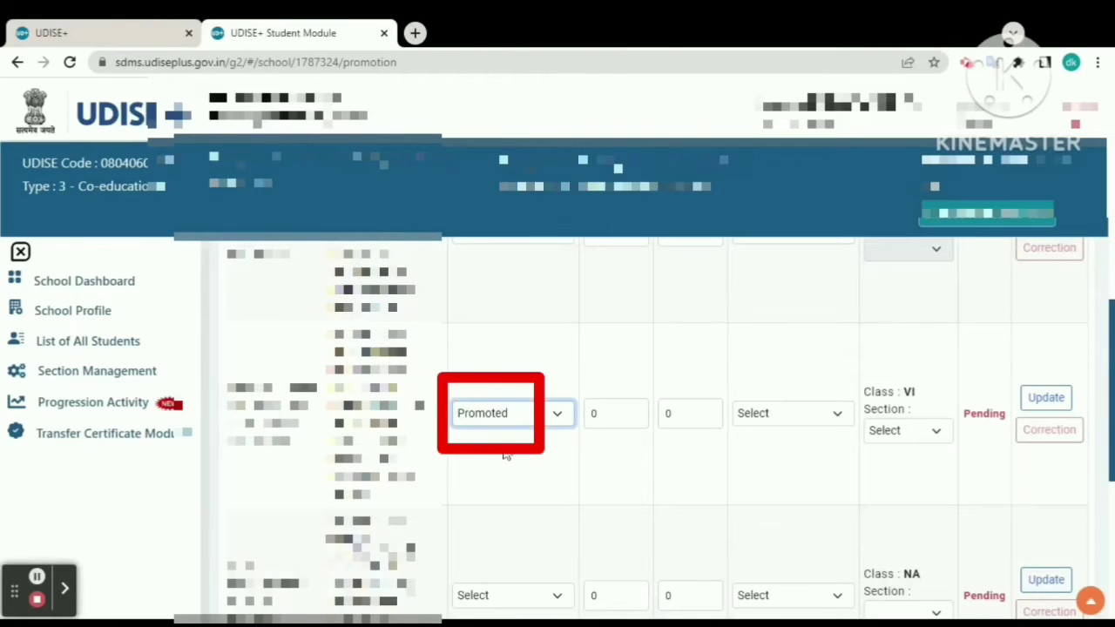
{"action": "key", "text": "BackSpace"}
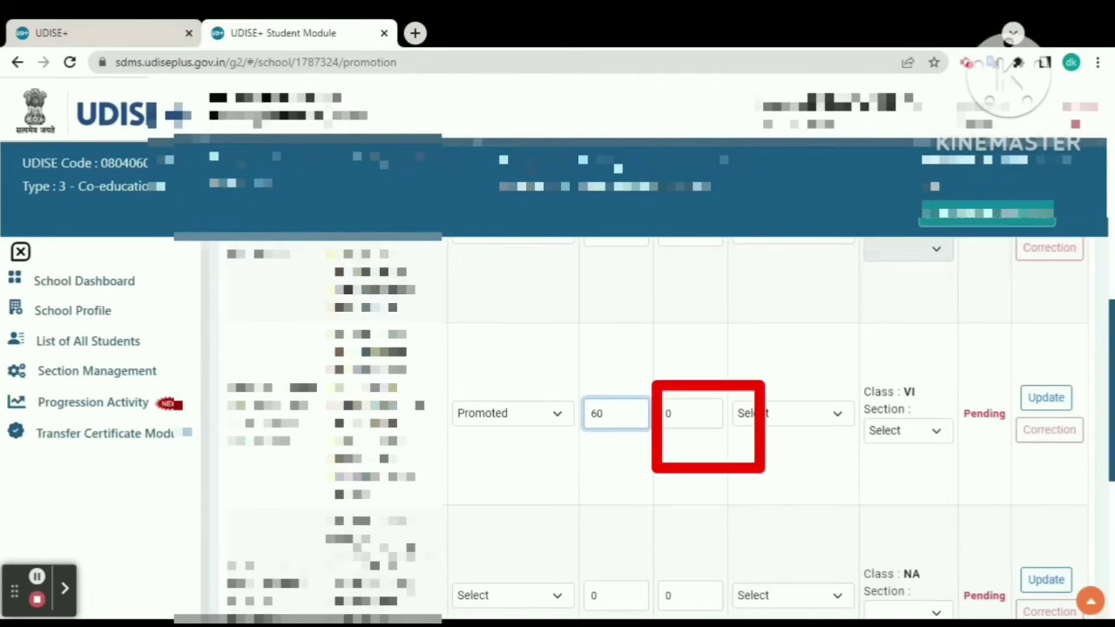
{"action": "left_click", "coordinate": [690, 413]}
{"action": "type", "text": "18"}
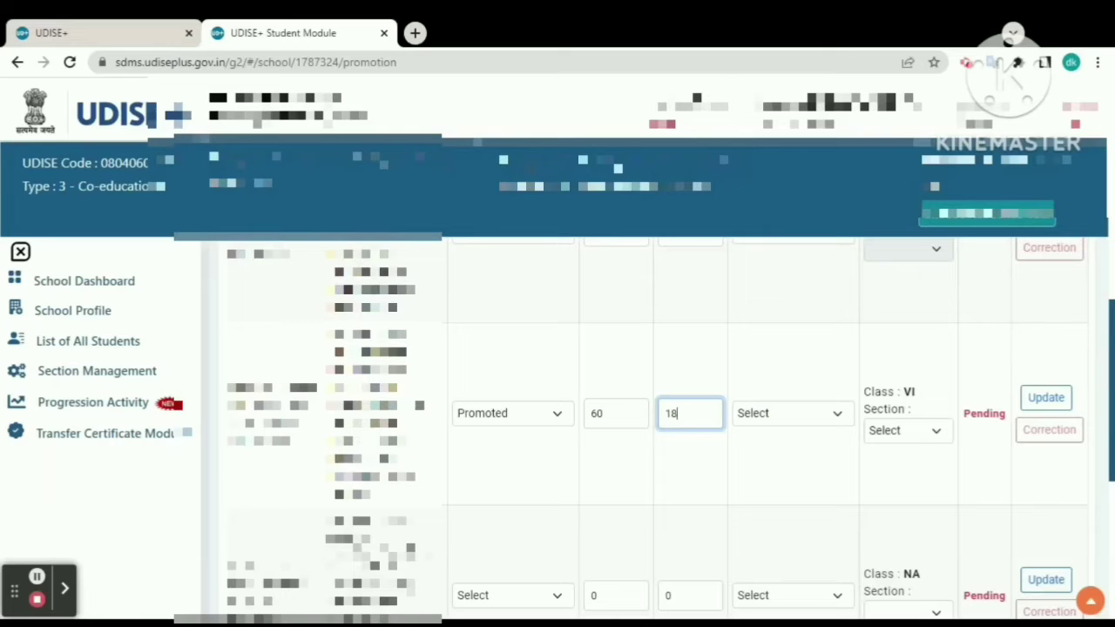
{"action": "type", "text": "0"}
{"action": "left_click", "coordinate": [792, 416]}
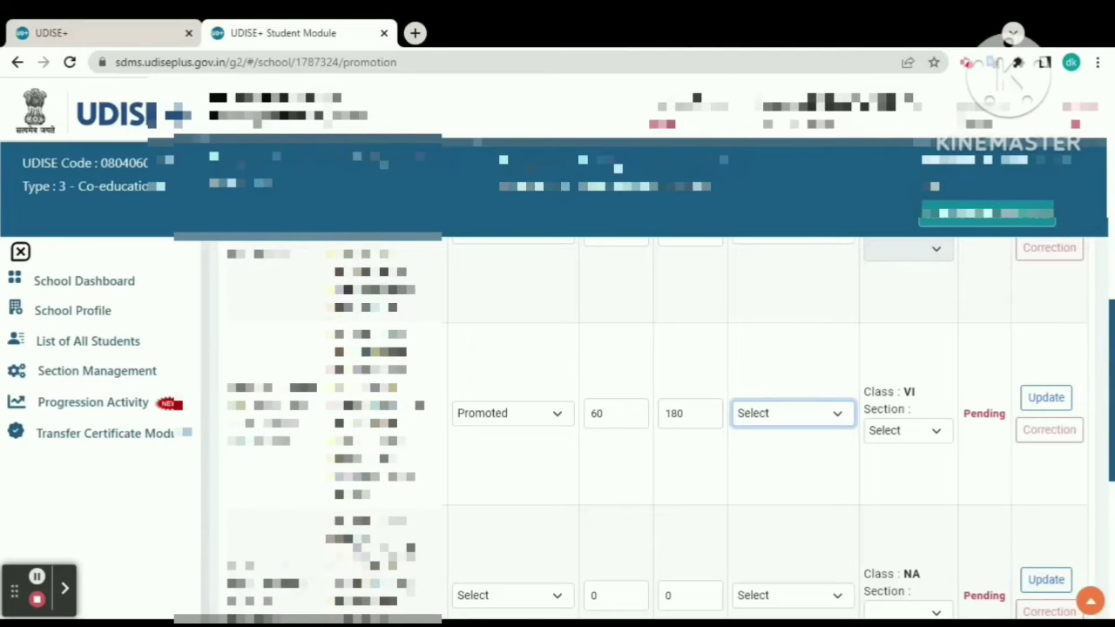
{"action": "left_click", "coordinate": [788, 453]}
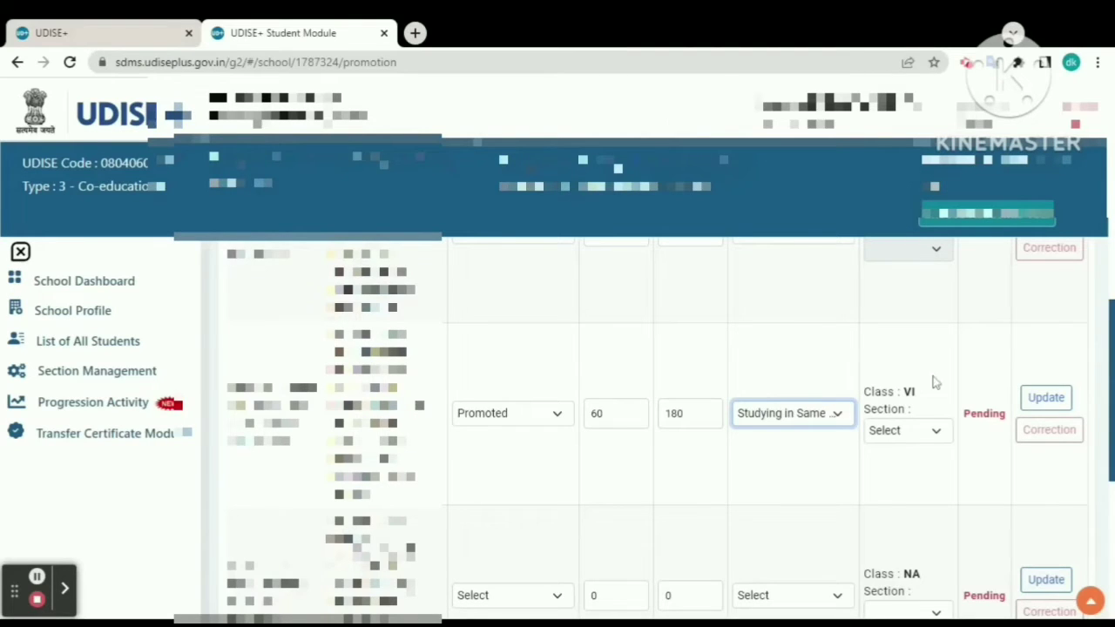
Step: Assign the class V student with 60% marks to section A of class VI and update the record
{"action": "left_click", "coordinate": [922, 435]}
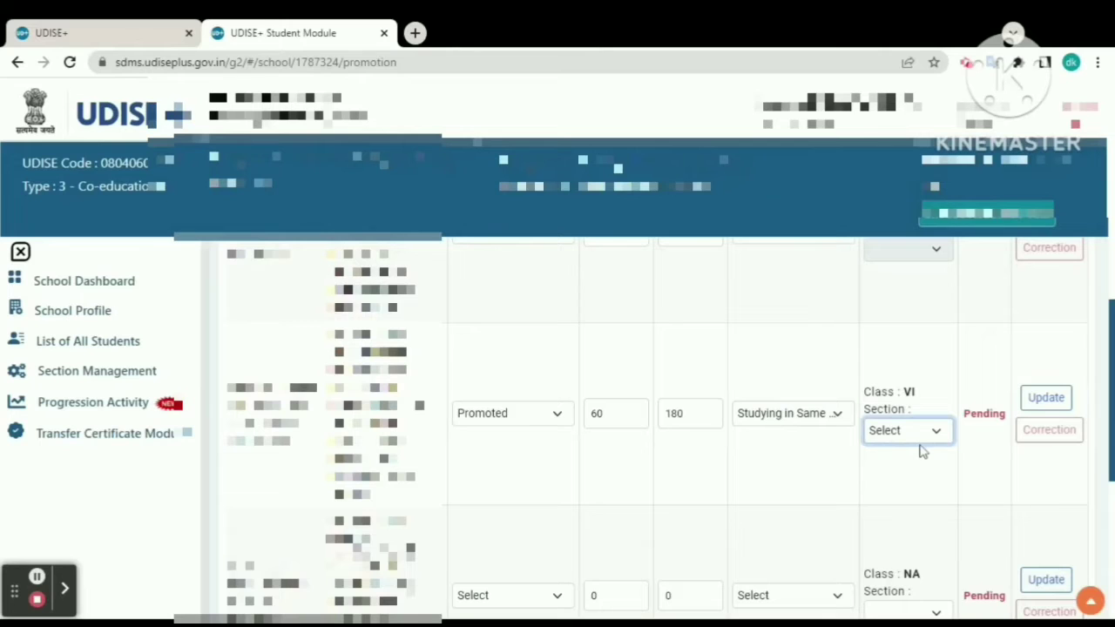
{"action": "left_click", "coordinate": [922, 451]}
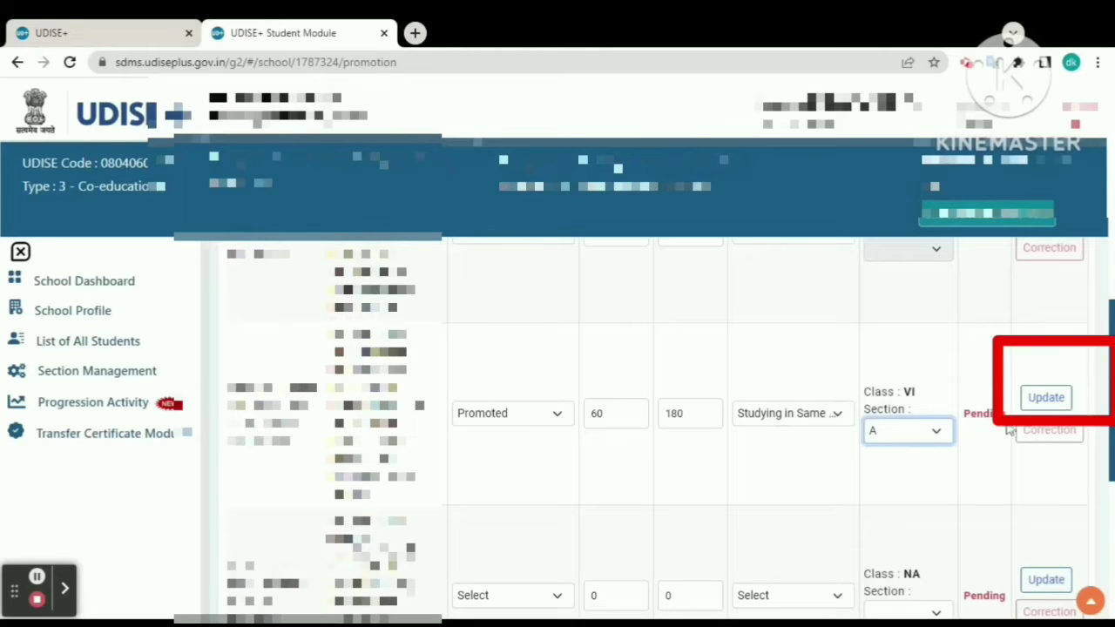
{"action": "left_click", "coordinate": [1047, 398]}
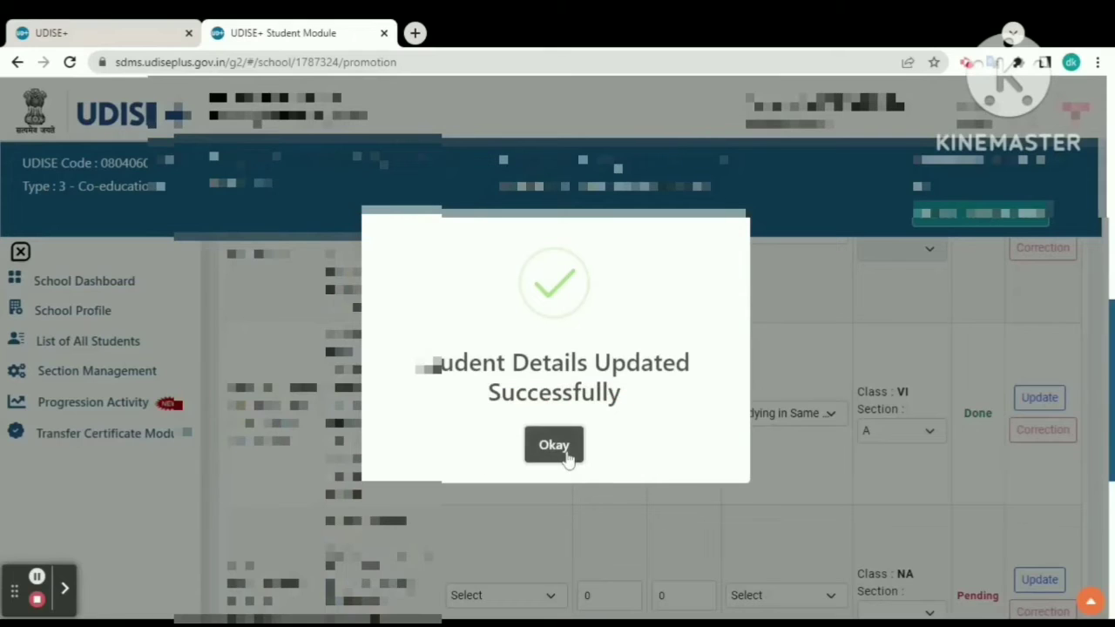
{"action": "left_click", "coordinate": [567, 455]}
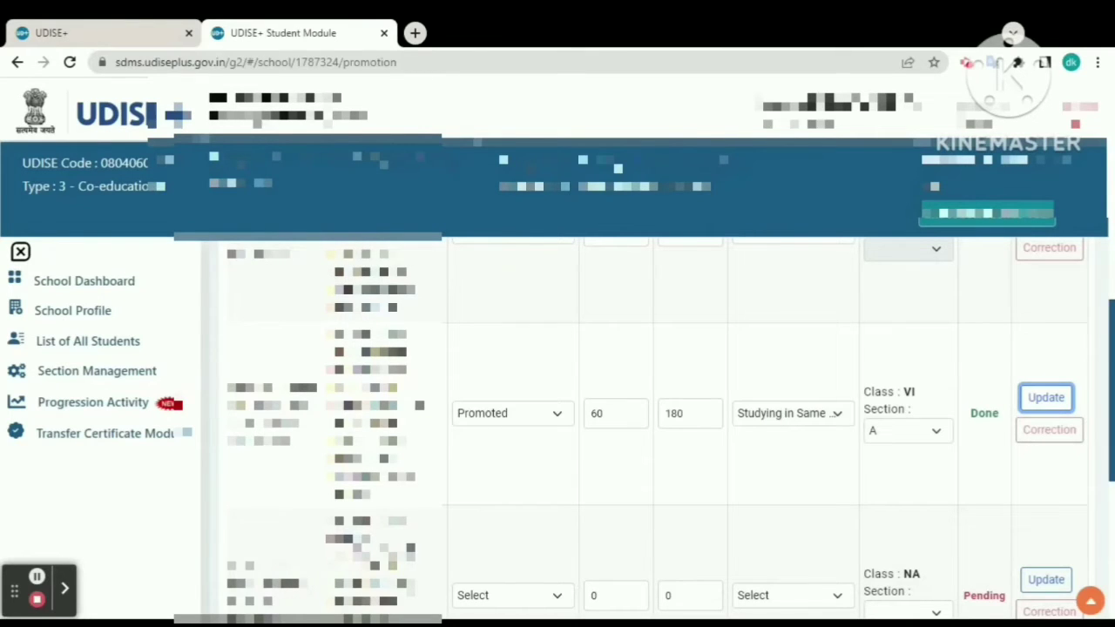
Step: Go to the second page of the class V, section A student list for promotion
{"action": "scroll", "coordinate": [653, 427], "scroll_direction": "down", "scroll_amount": 3}
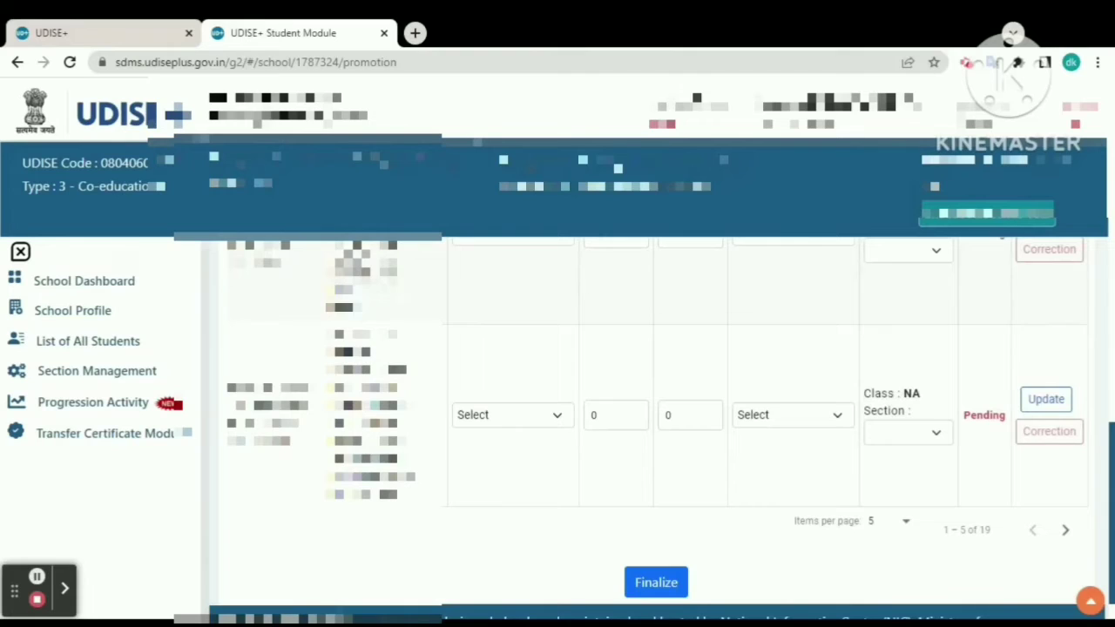
{"action": "left_click", "coordinate": [1065, 531]}
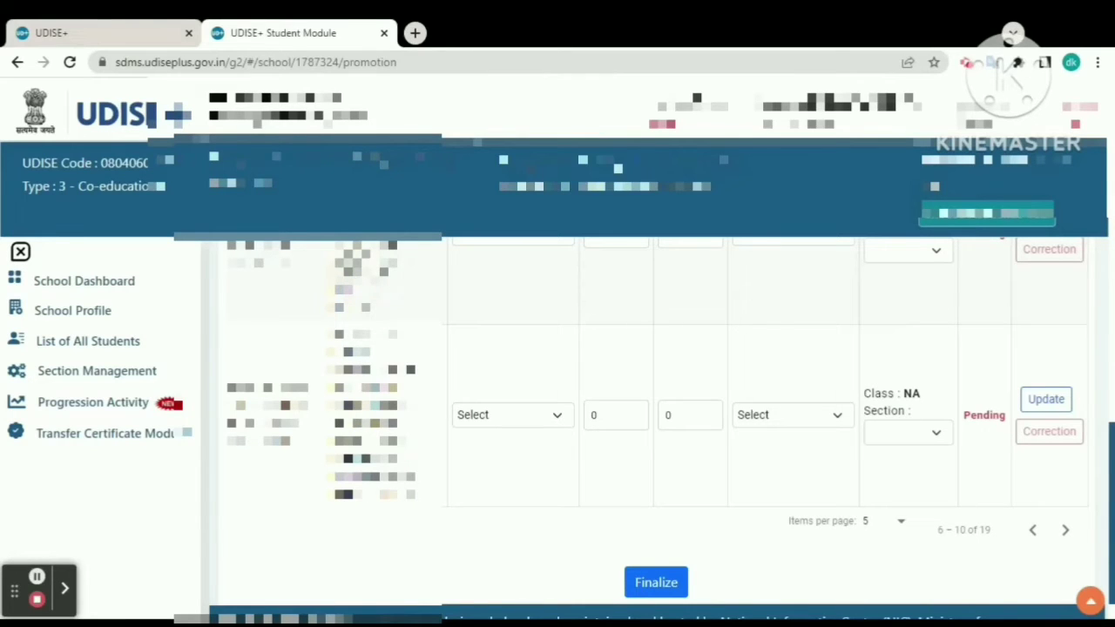
{"action": "left_click", "coordinate": [1065, 534]}
{"action": "scroll", "coordinate": [1066, 538], "scroll_direction": "up", "scroll_amount": 8}
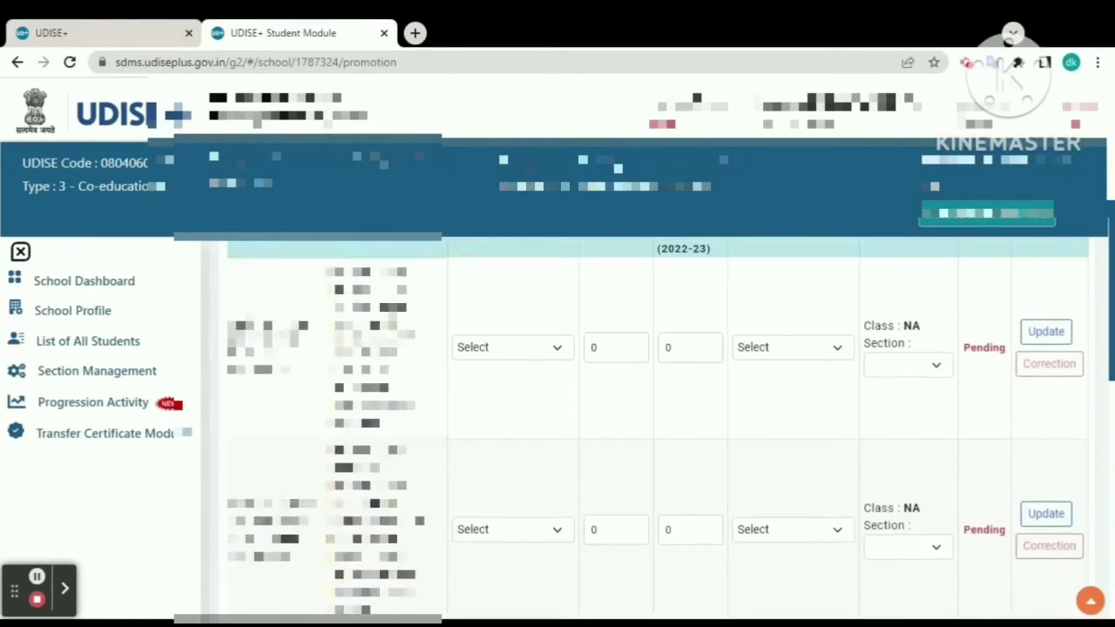
{"action": "scroll", "coordinate": [653, 427], "scroll_direction": "up", "scroll_amount": 1}
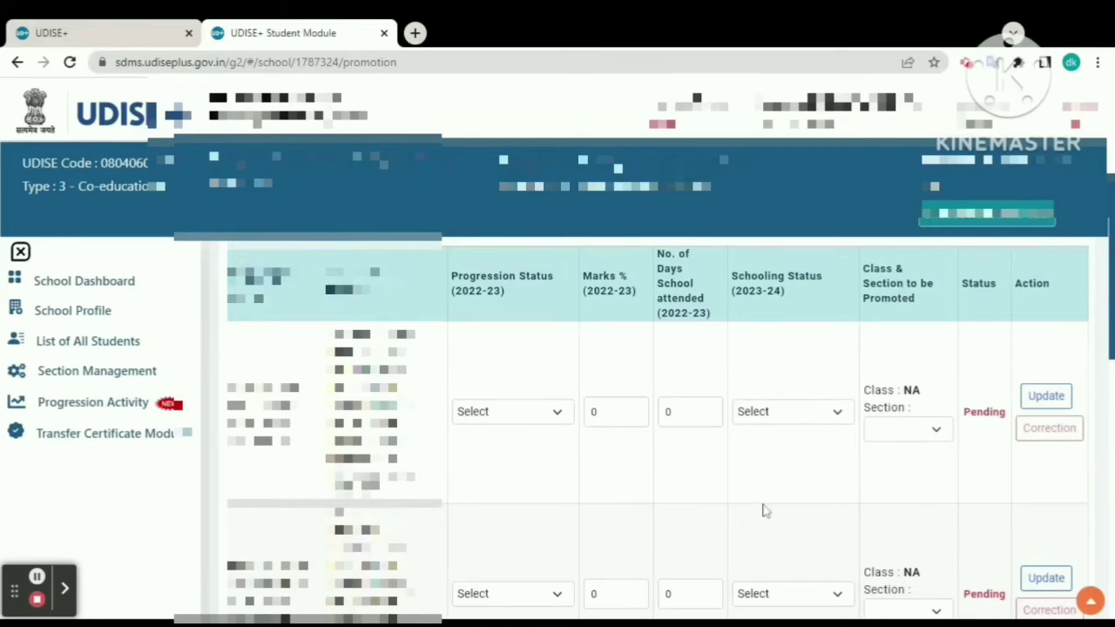
{"action": "scroll", "coordinate": [468, 305], "scroll_direction": "down", "scroll_amount": 1}
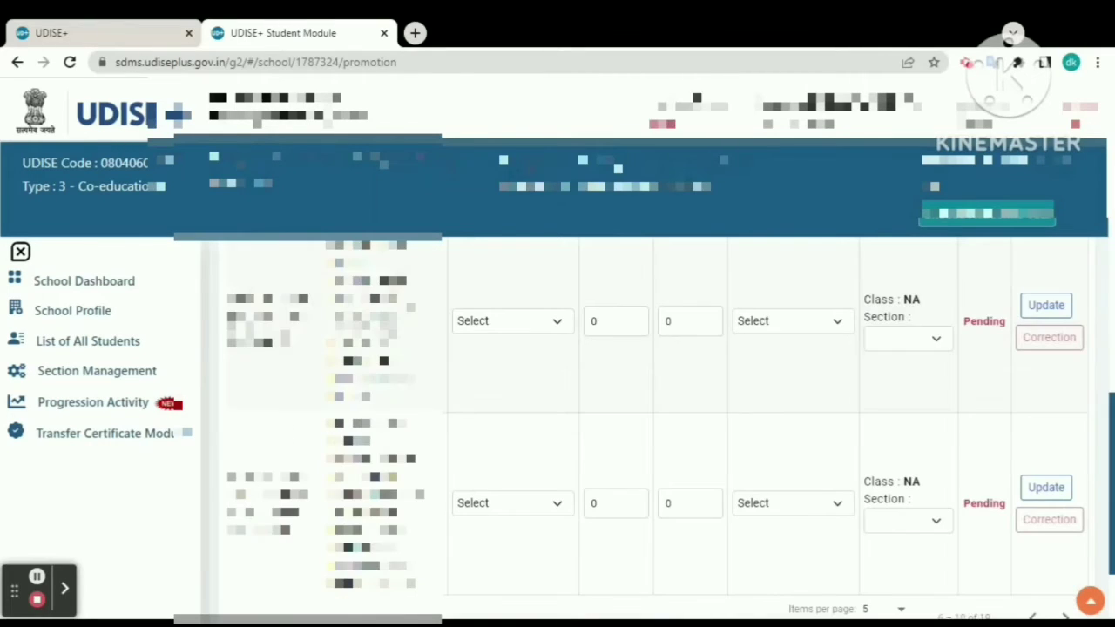
Step: For a pending student on this page, set progression status Promoted, marks 65% and 181 days attended
{"action": "left_click", "coordinate": [491, 324]}
{"action": "left_click", "coordinate": [494, 352]}
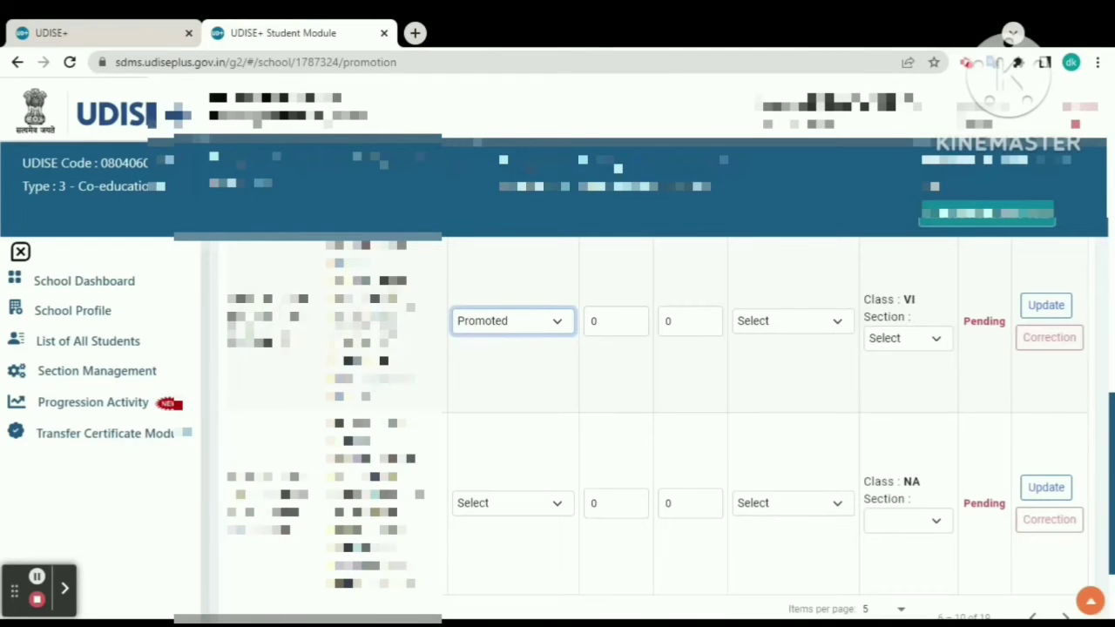
{"action": "left_click", "coordinate": [611, 322]}
{"action": "key", "text": "BackSpace"}
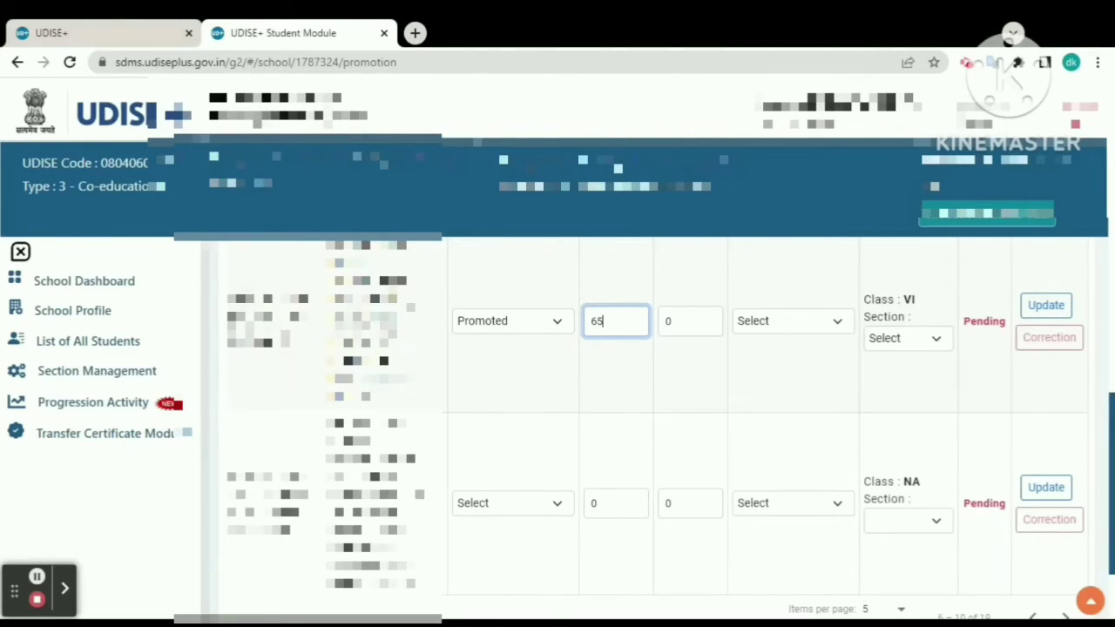
{"action": "left_click", "coordinate": [686, 323]}
{"action": "type", "text": "181"}
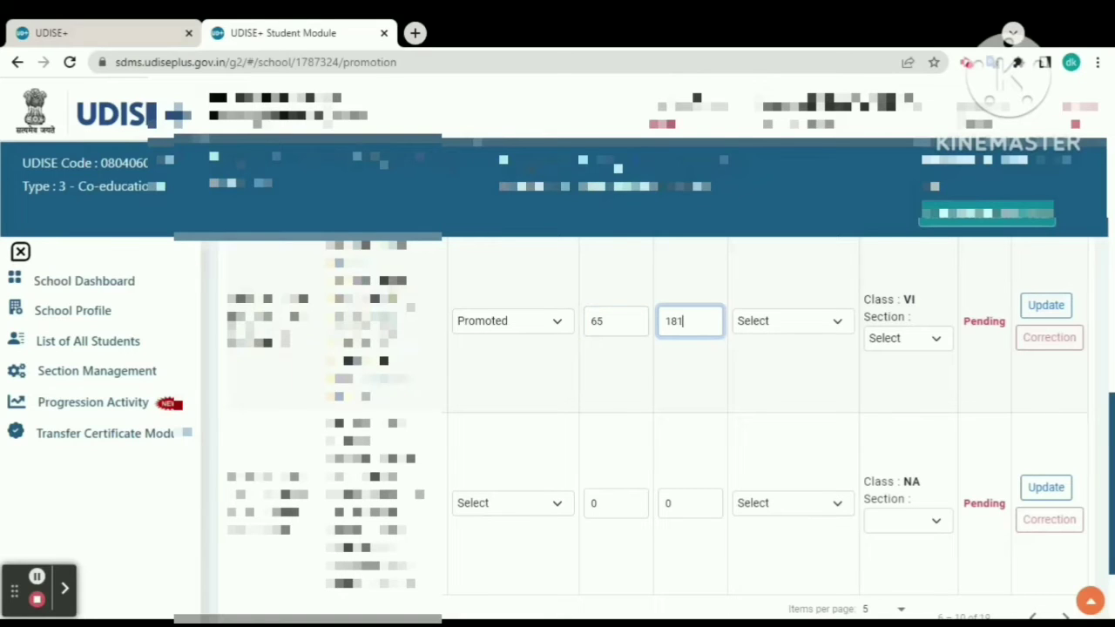
Step: Set the same student's schooling status to Left School with TC and update the record
{"action": "left_click", "coordinate": [829, 330]}
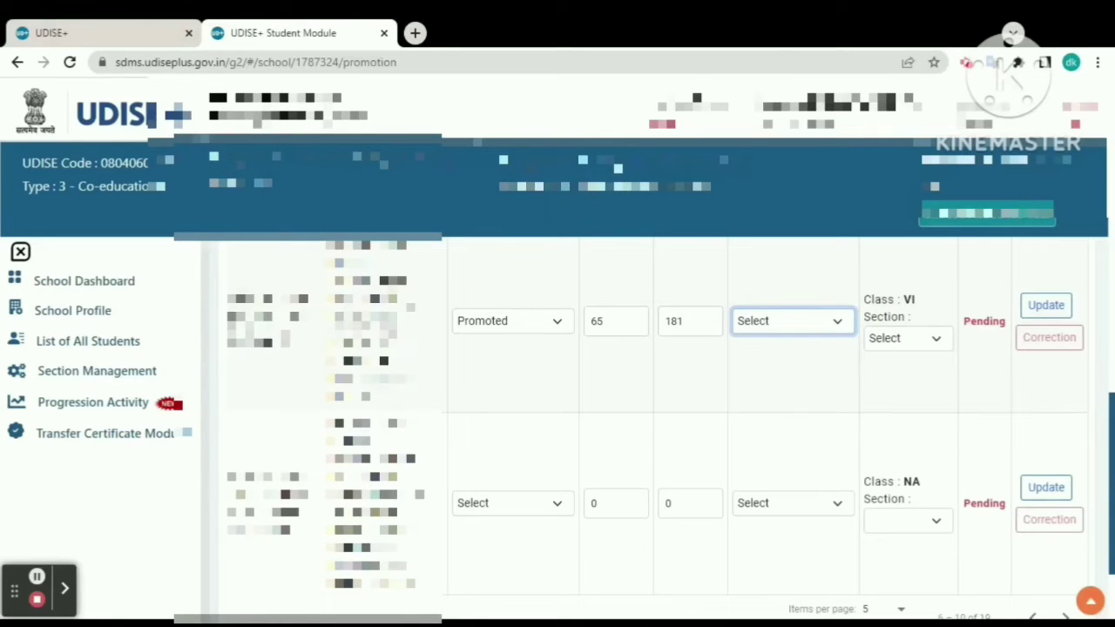
{"action": "key", "text": "Down"}
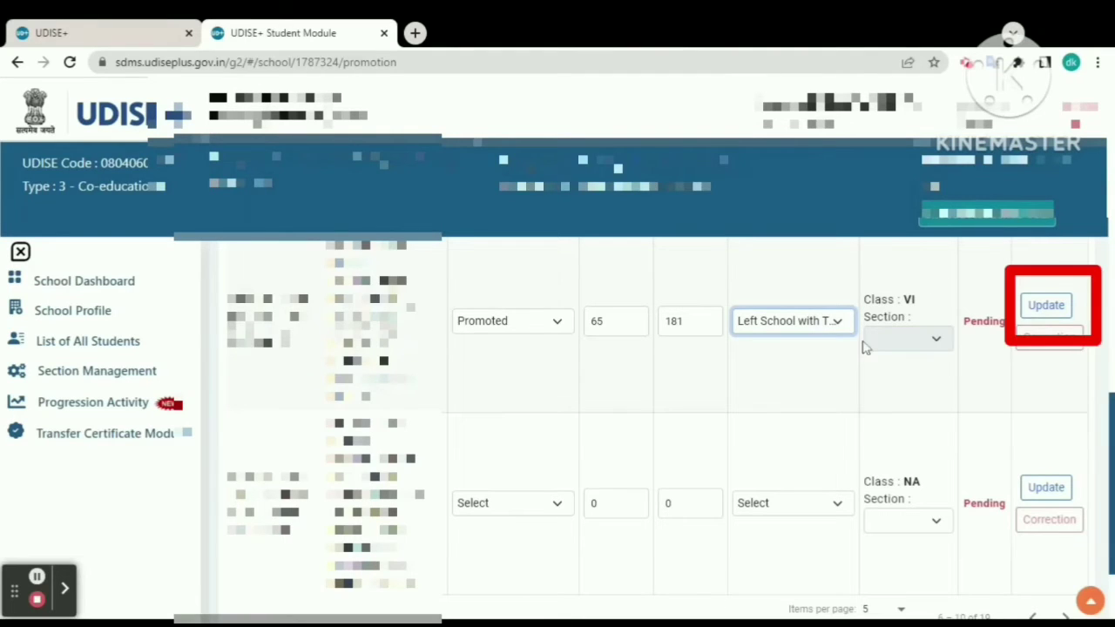
{"action": "left_click", "coordinate": [1045, 306]}
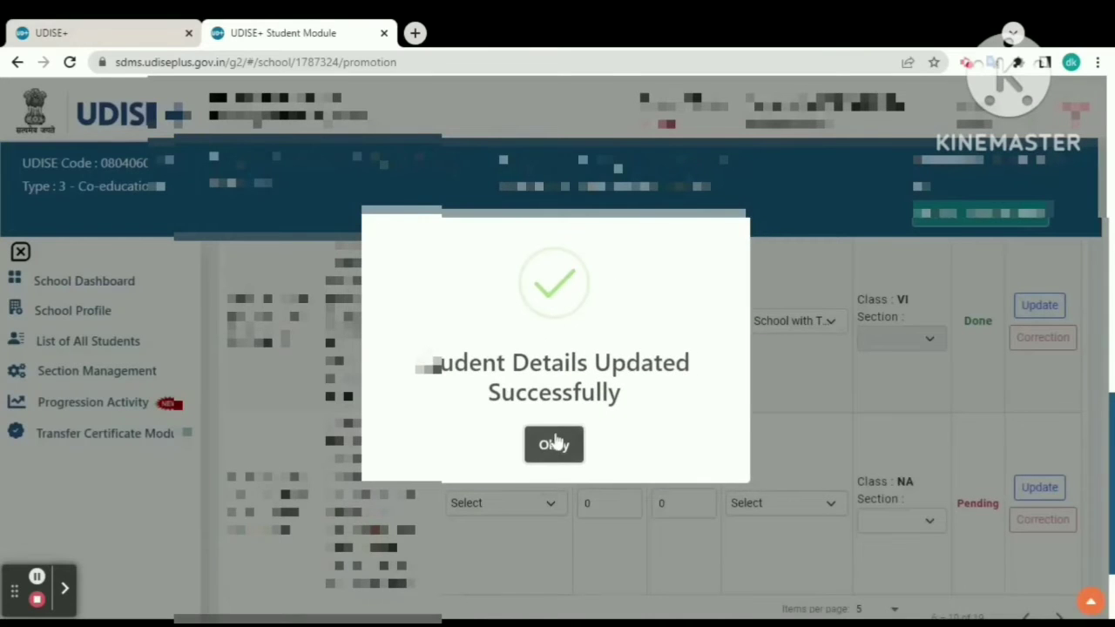
{"action": "left_click", "coordinate": [553, 444]}
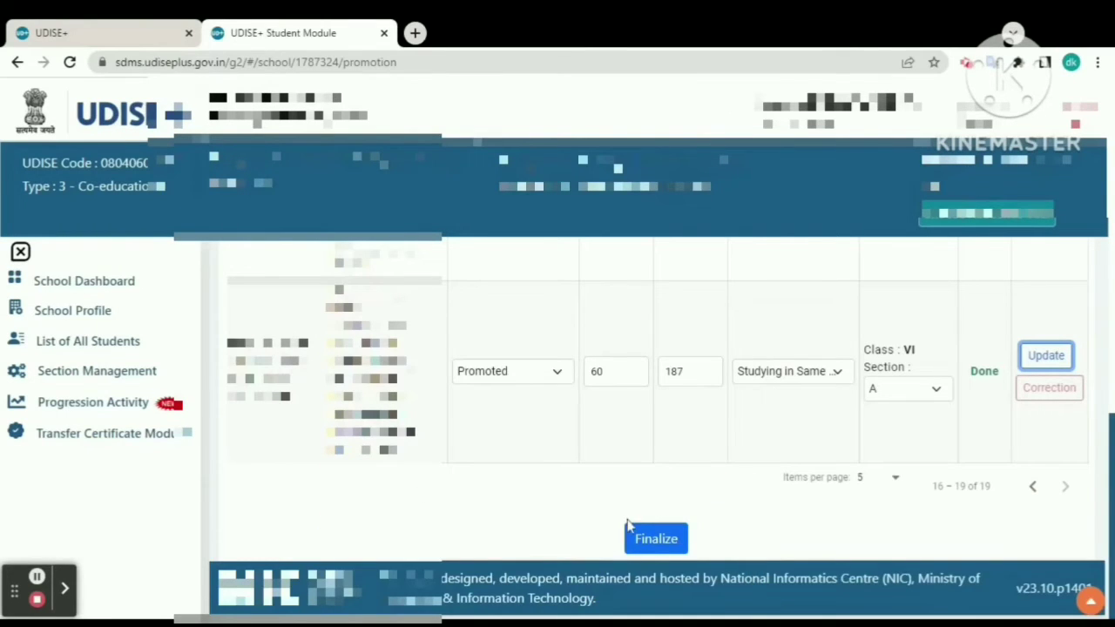
Step: Finalize the promotion activity for class V, section A and confirm the status summary
{"action": "left_click", "coordinate": [649, 543]}
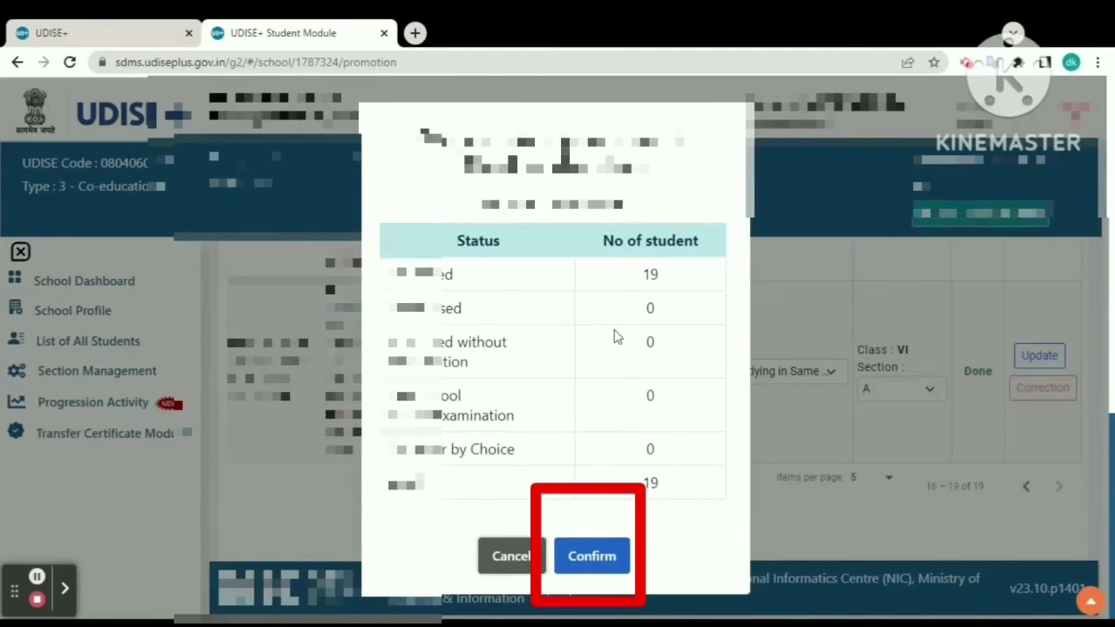
{"action": "left_click", "coordinate": [589, 555]}
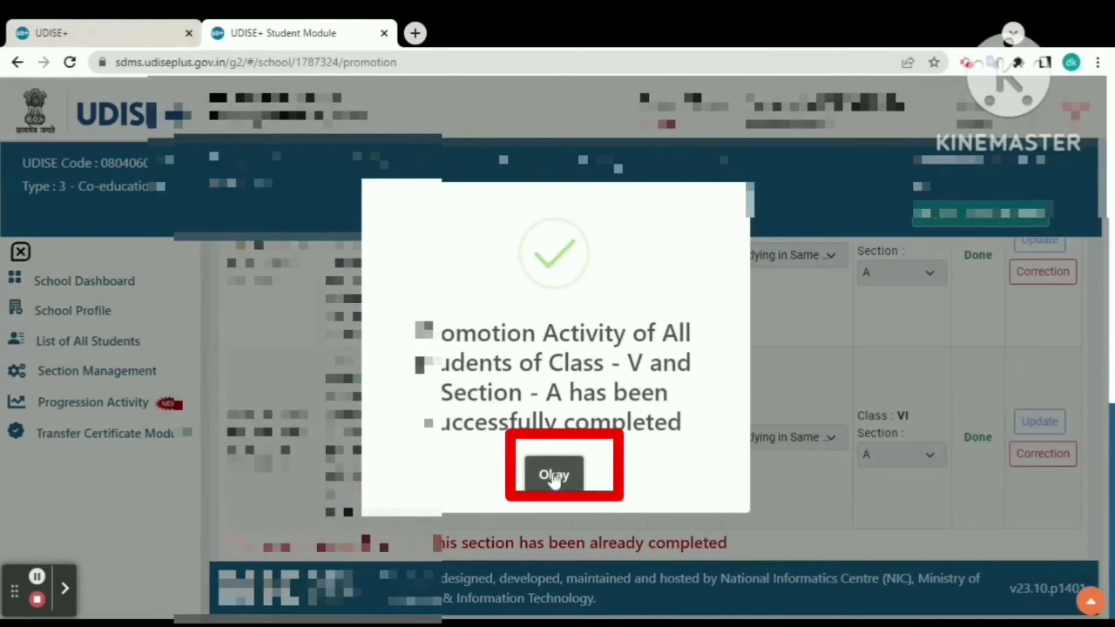
{"action": "left_click", "coordinate": [553, 476]}
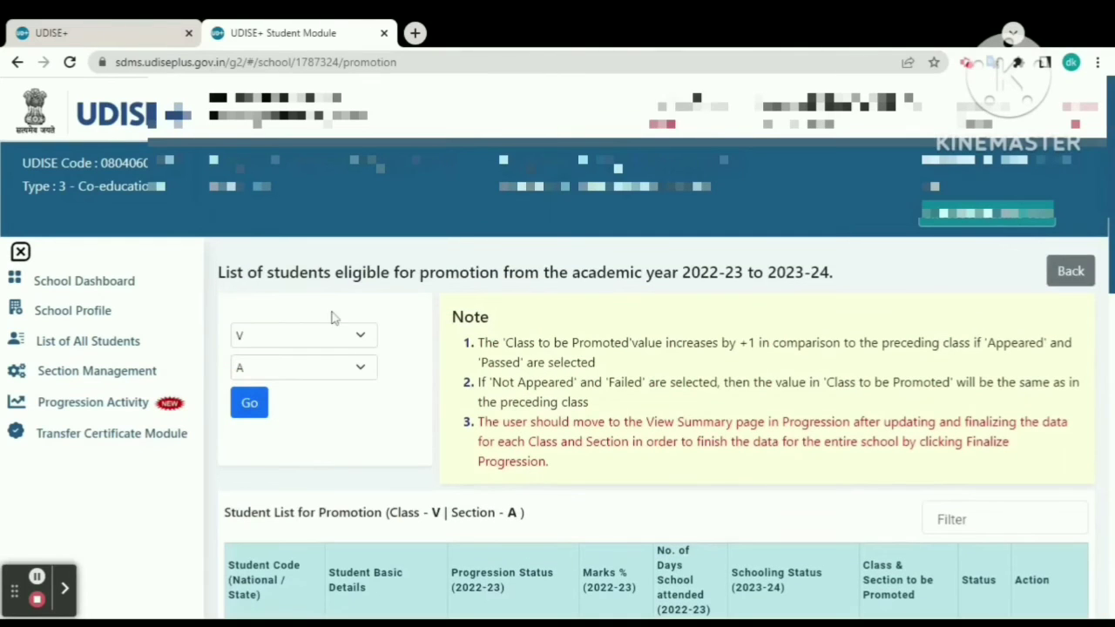
Step: List the students eligible for promotion in class VIII, section A
{"action": "left_click", "coordinate": [358, 334]}
{"action": "left_click", "coordinate": [273, 497]}
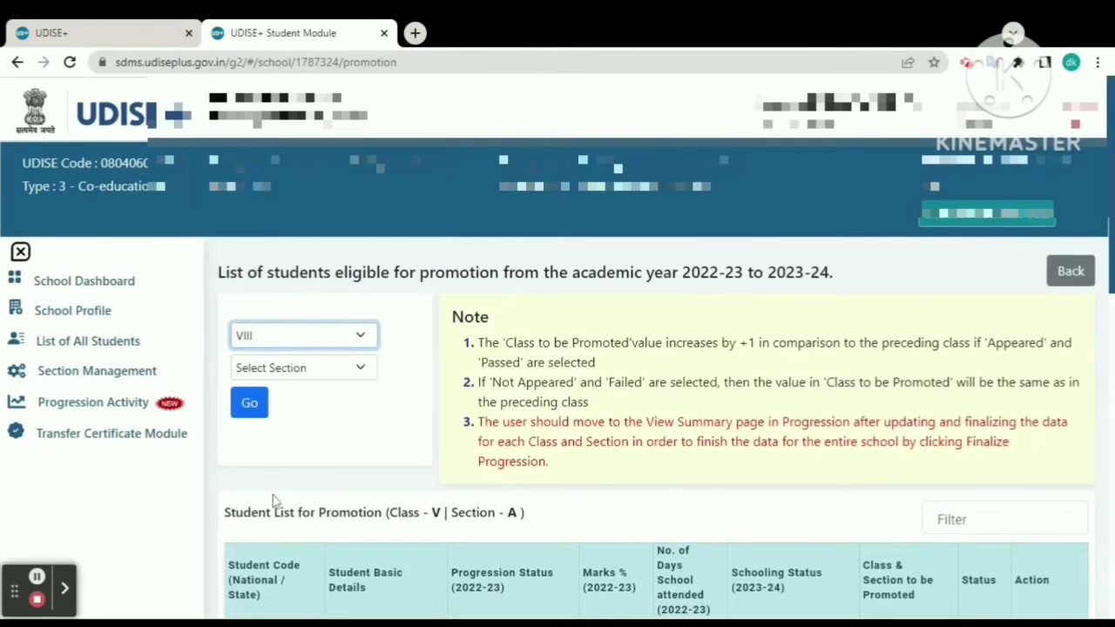
{"action": "left_click", "coordinate": [268, 368]}
{"action": "left_click", "coordinate": [263, 409]}
{"action": "left_click", "coordinate": [251, 407]}
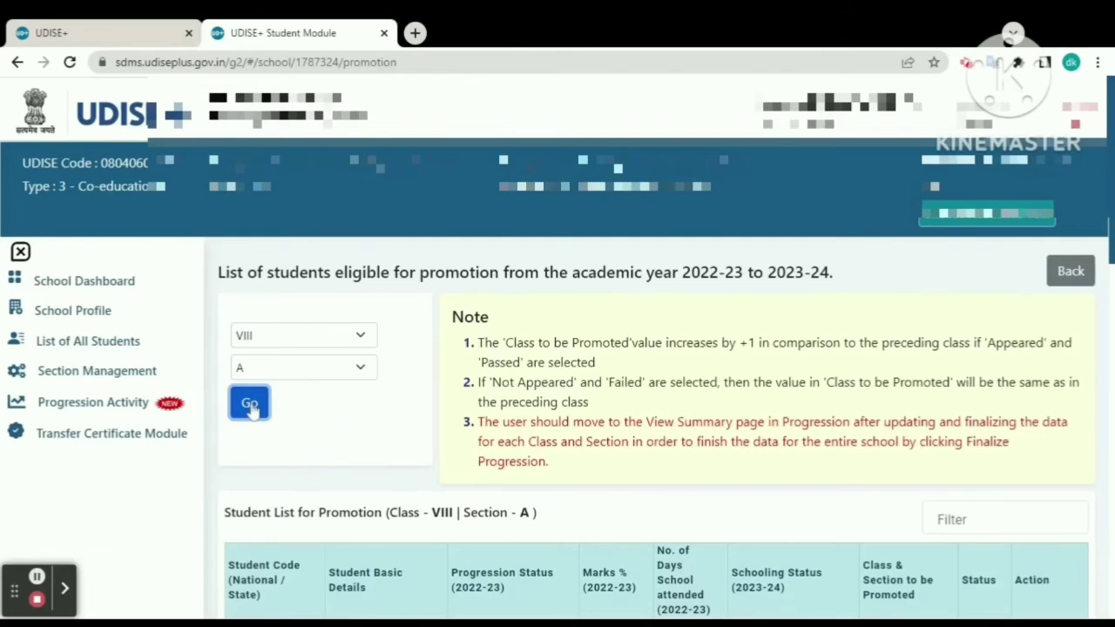
Step: For the first class VIII student, set progression status Promoted, marks 85% and 170 days attended
{"action": "scroll", "coordinate": [251, 410], "scroll_direction": "down", "scroll_amount": 3}
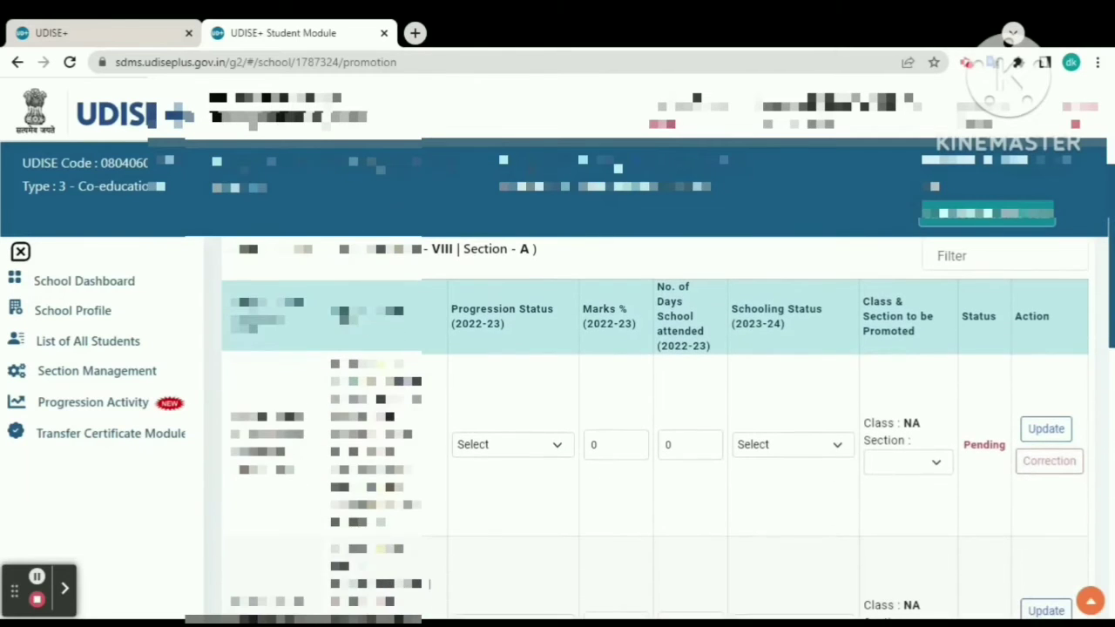
{"action": "left_click", "coordinate": [533, 454]}
{"action": "left_click", "coordinate": [523, 488]}
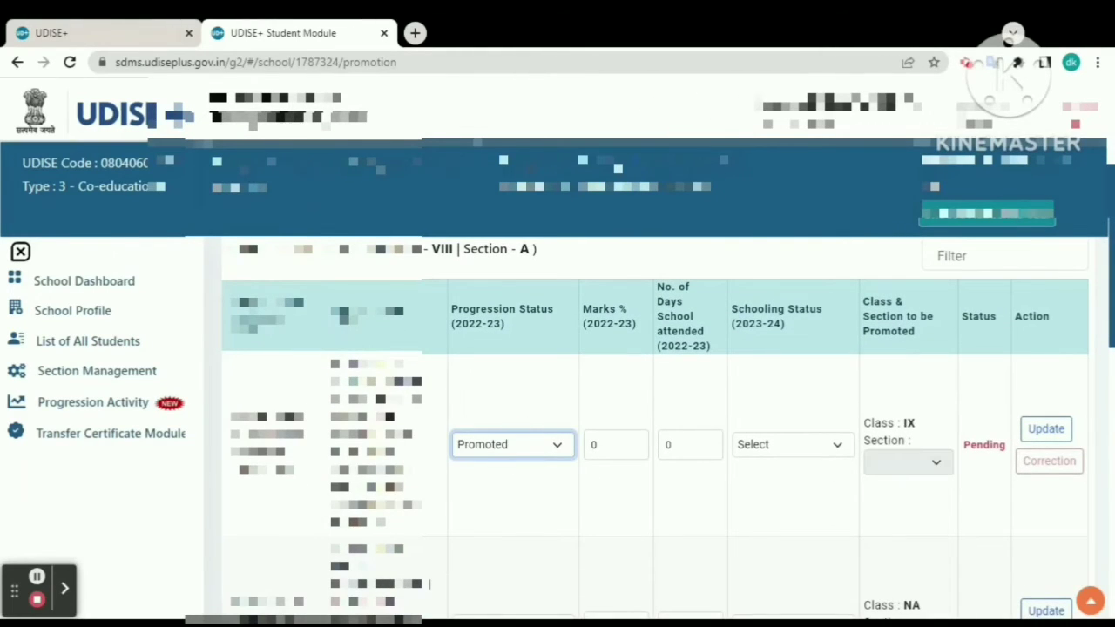
{"action": "left_click", "coordinate": [609, 446]}
{"action": "key", "text": "BackSpace"}
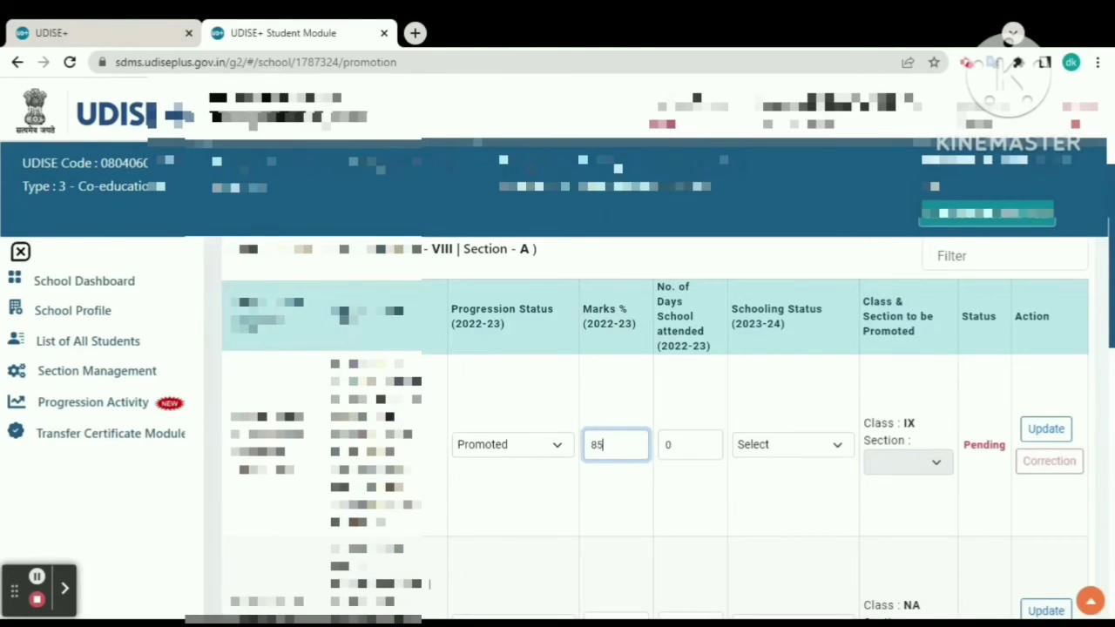
{"action": "type", "text": "85"}
{"action": "left_click", "coordinate": [690, 444]}
{"action": "key", "text": "BackSpace"}
{"action": "type", "text": "17"}
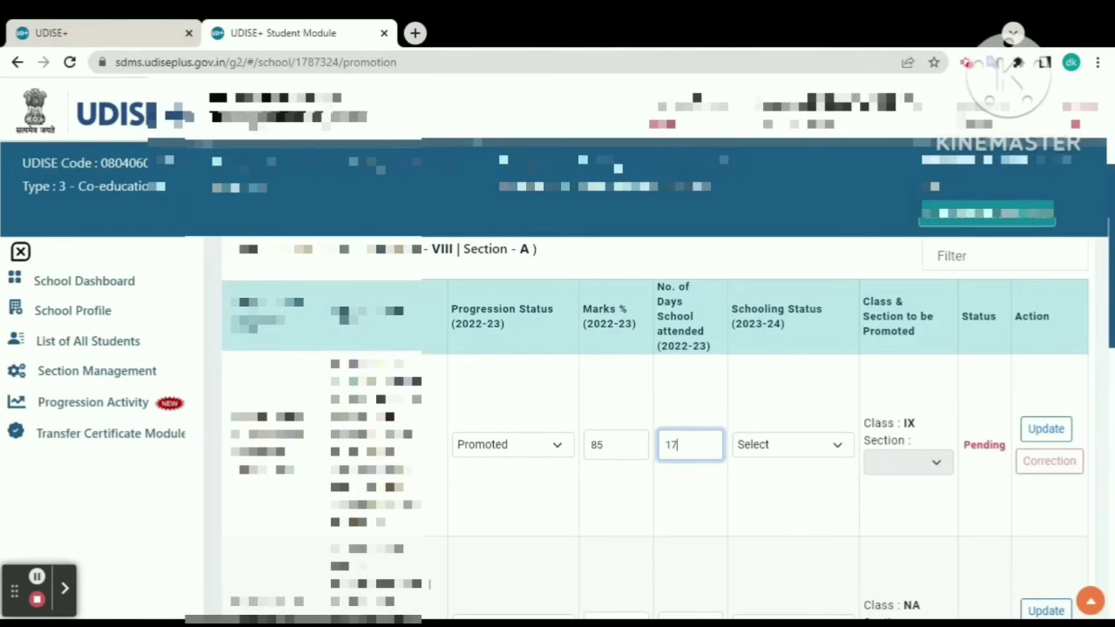
{"action": "type", "text": "0"}
Step: Set the first class VIII student's schooling status to Left School with TC and update the record
{"action": "left_click", "coordinate": [772, 446]}
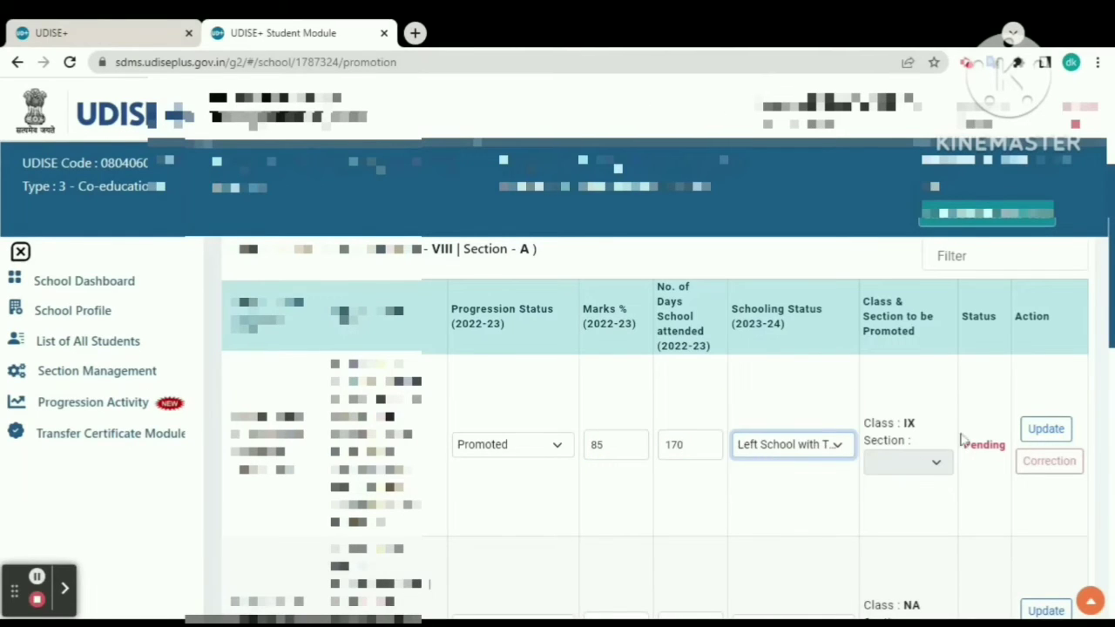
{"action": "left_click", "coordinate": [1048, 431]}
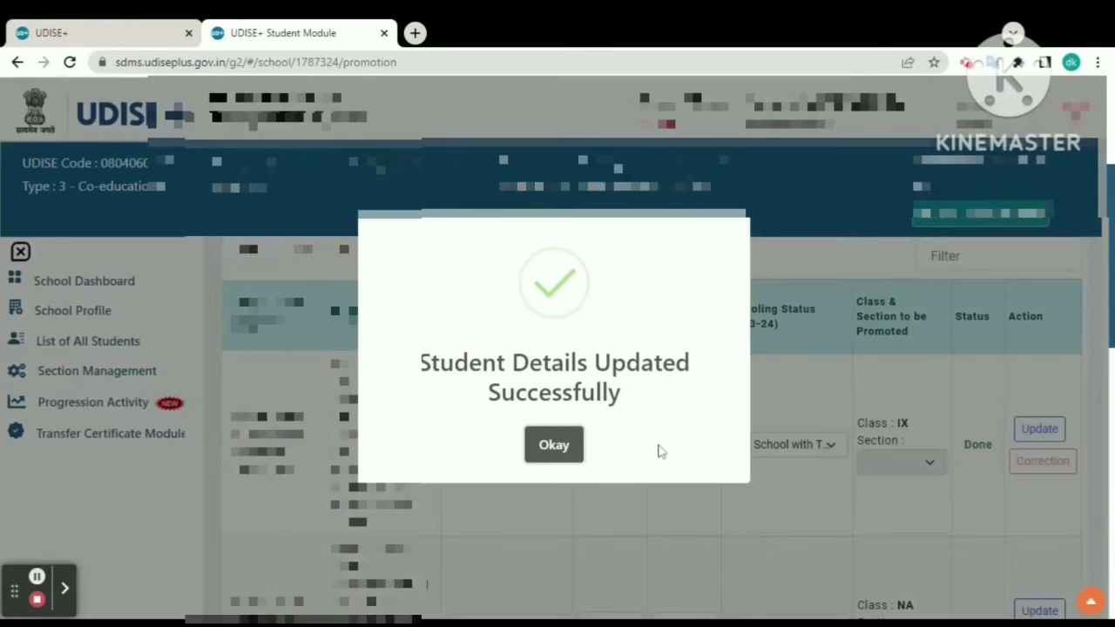
{"action": "left_click", "coordinate": [555, 445]}
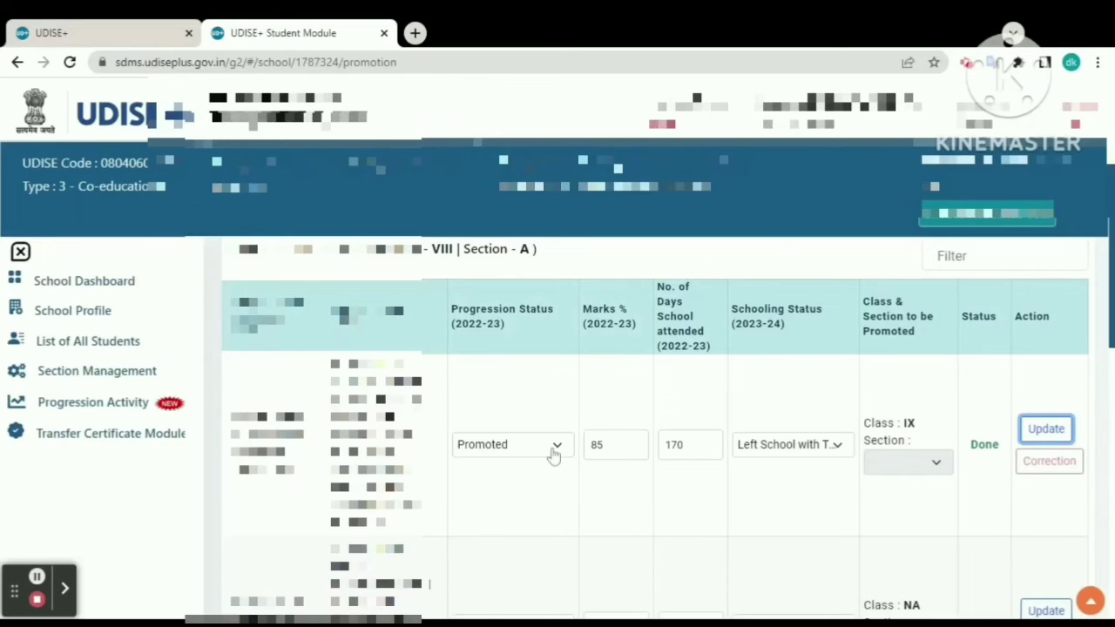
Step: Finalize the promotion activity for class VIII, section A and confirm the status summary
{"action": "scroll", "coordinate": [555, 453], "scroll_direction": "down", "scroll_amount": 2}
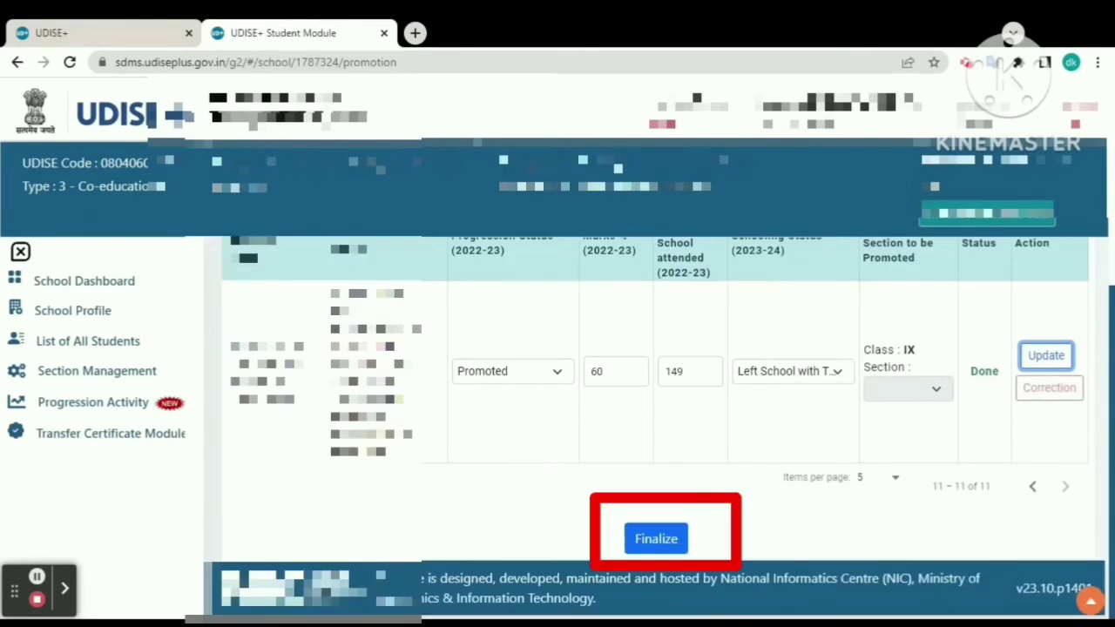
{"action": "left_click", "coordinate": [654, 537]}
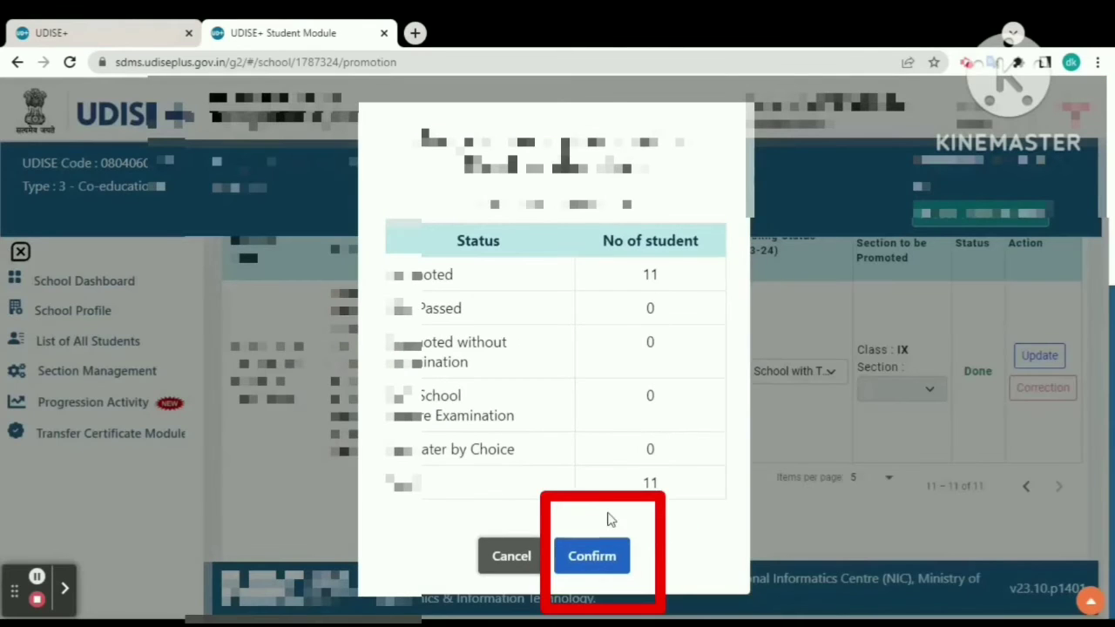
{"action": "left_click", "coordinate": [593, 557]}
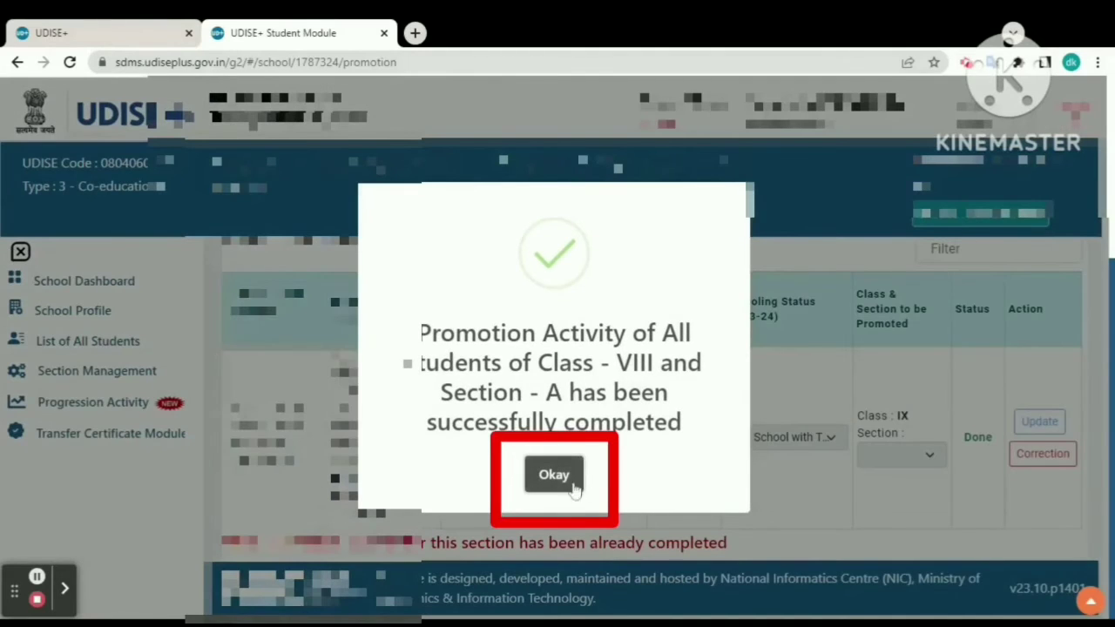
{"action": "left_click", "coordinate": [567, 475]}
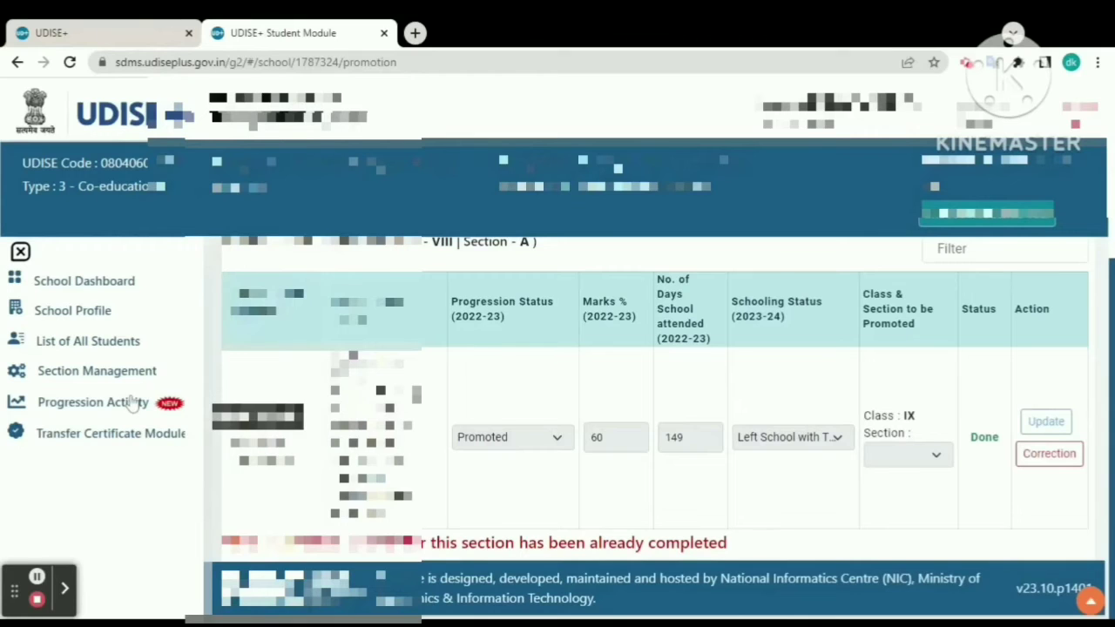
Step: Return to Progression Activity, open the Progression Module's summary and review the students' promotion details
{"action": "left_click", "coordinate": [130, 403]}
{"action": "left_click", "coordinate": [391, 342]}
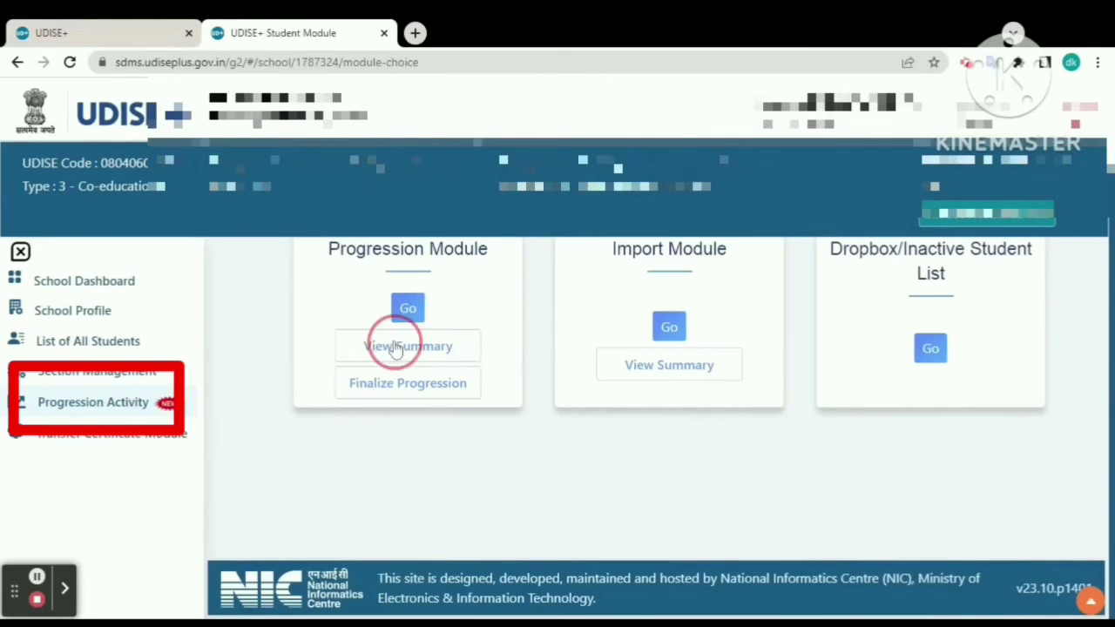
{"action": "scroll", "coordinate": [653, 435], "scroll_direction": "down", "scroll_amount": 2}
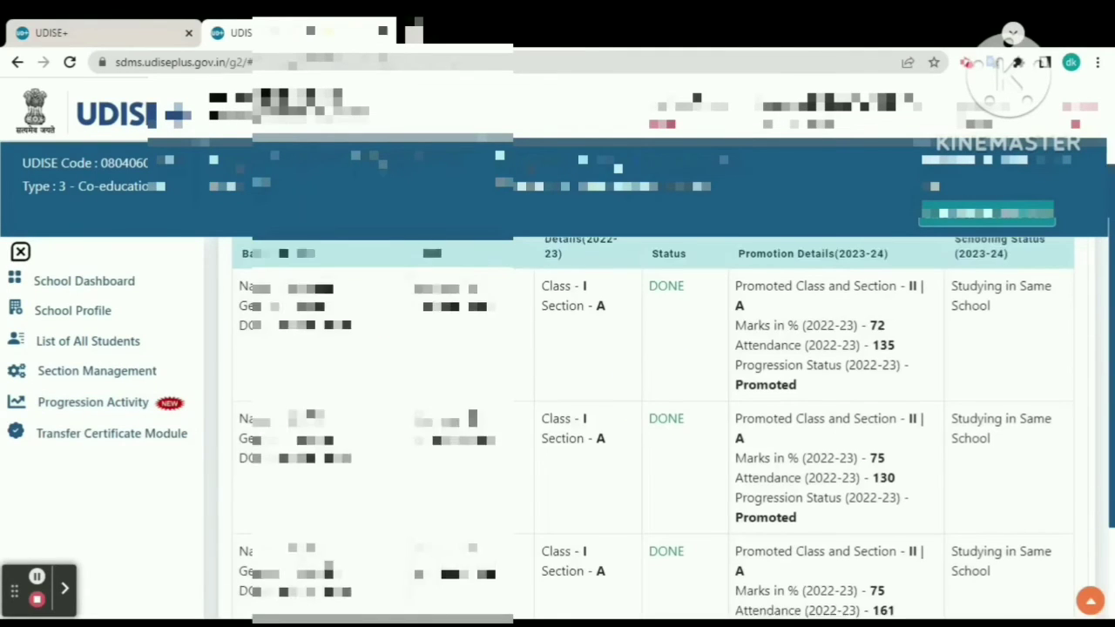
{"action": "scroll", "coordinate": [653, 435], "scroll_direction": "up", "scroll_amount": 3}
{"action": "scroll", "coordinate": [654, 436], "scroll_direction": "down", "scroll_amount": 3}
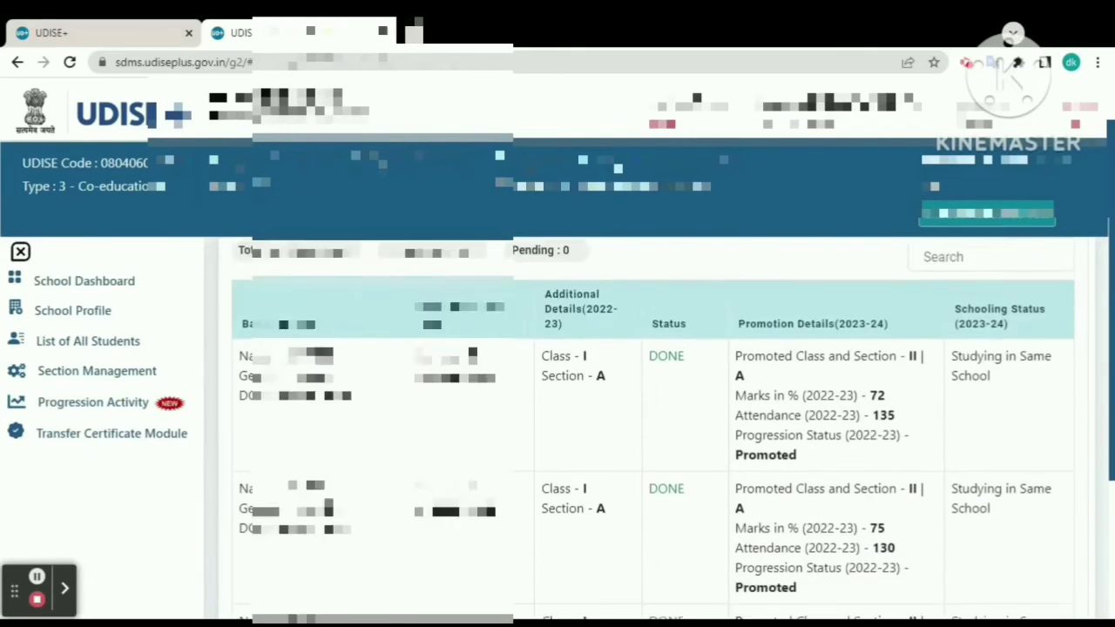
Step: Review the class I promotion list, open the 2022-23 Finalize Progression declaration to read its conditions, and go back without submitting
{"action": "scroll", "coordinate": [653, 435], "scroll_direction": "up", "scroll_amount": 3}
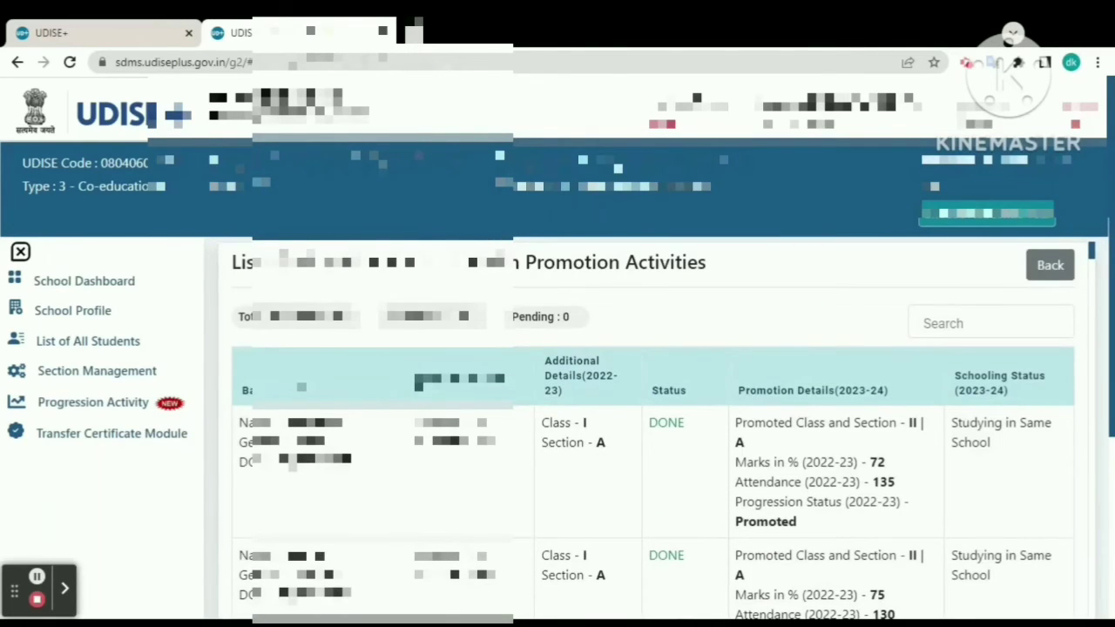
{"action": "scroll", "coordinate": [653, 427], "scroll_direction": "down", "scroll_amount": 3}
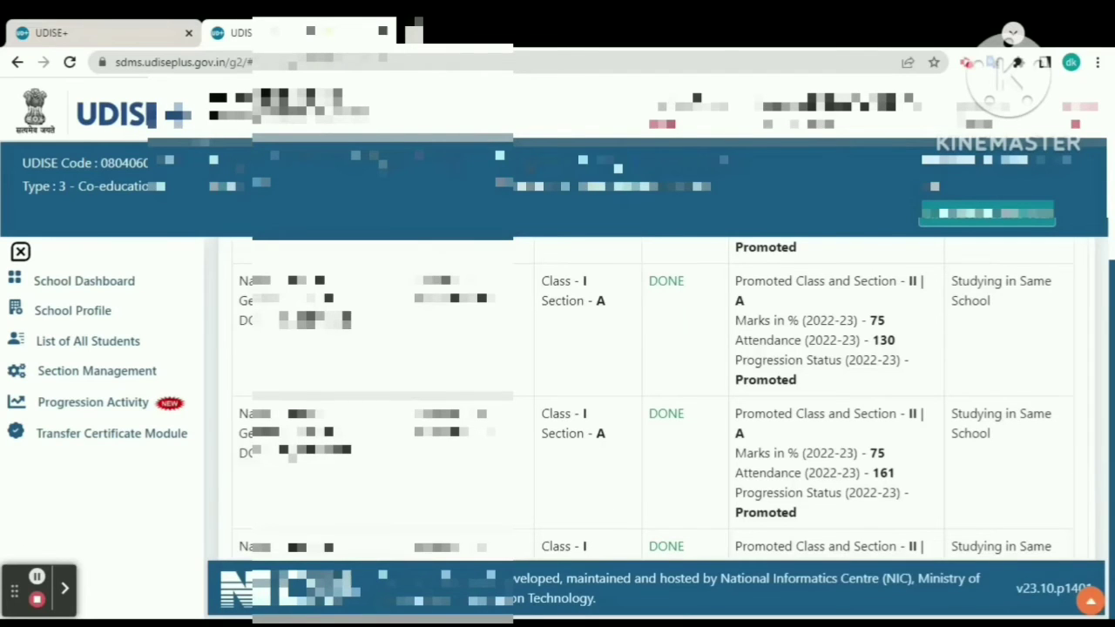
{"action": "scroll", "coordinate": [653, 427], "scroll_direction": "up", "scroll_amount": 5}
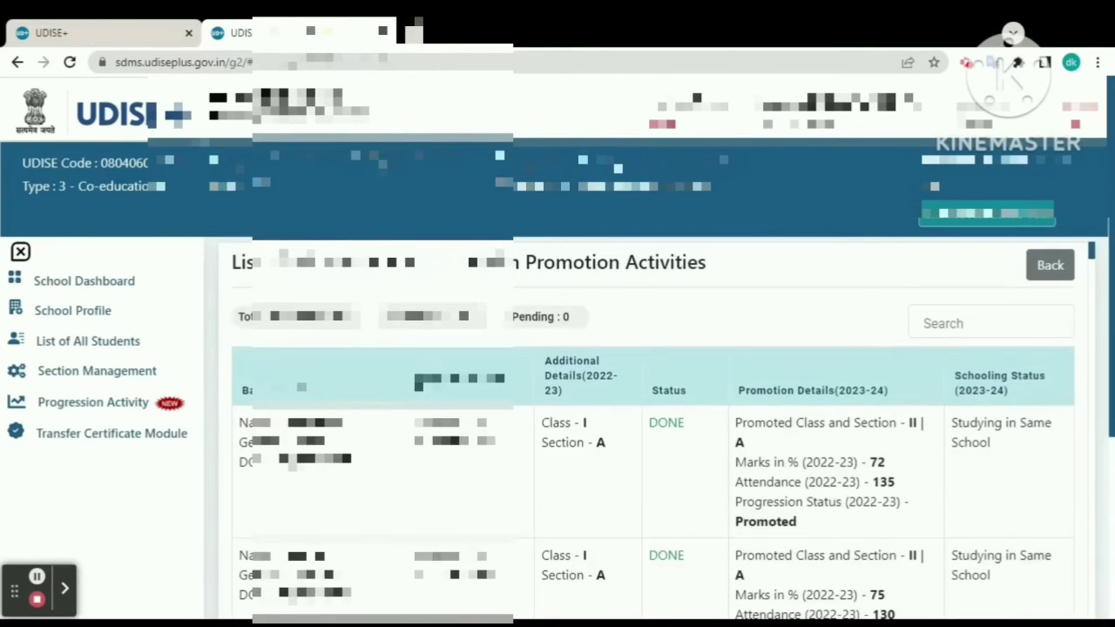
{"action": "left_click", "coordinate": [127, 407]}
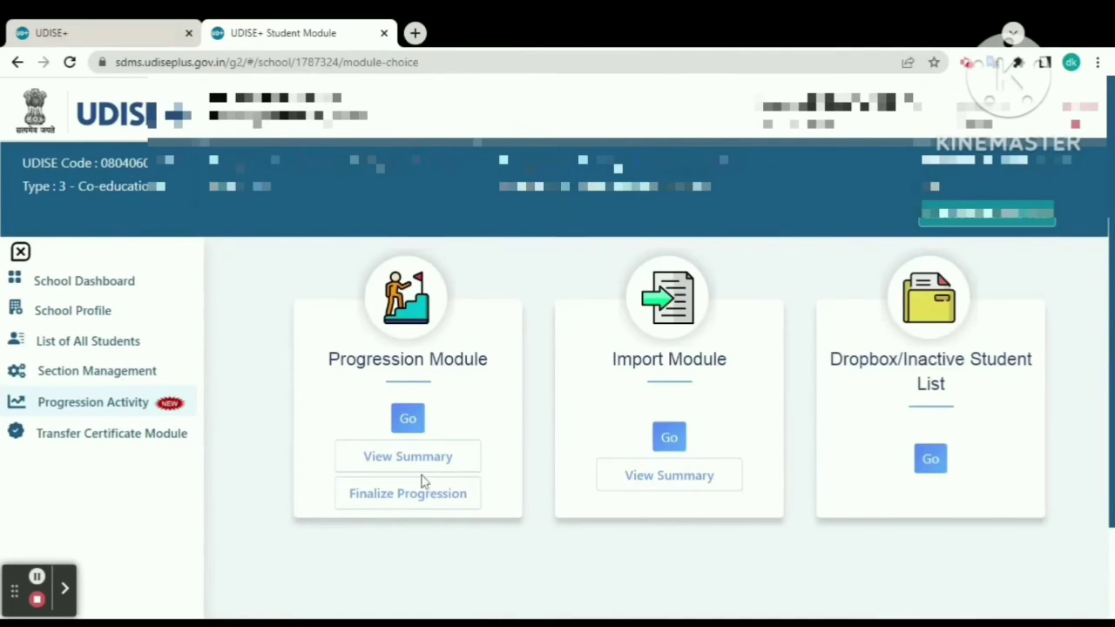
{"action": "left_click", "coordinate": [410, 493]}
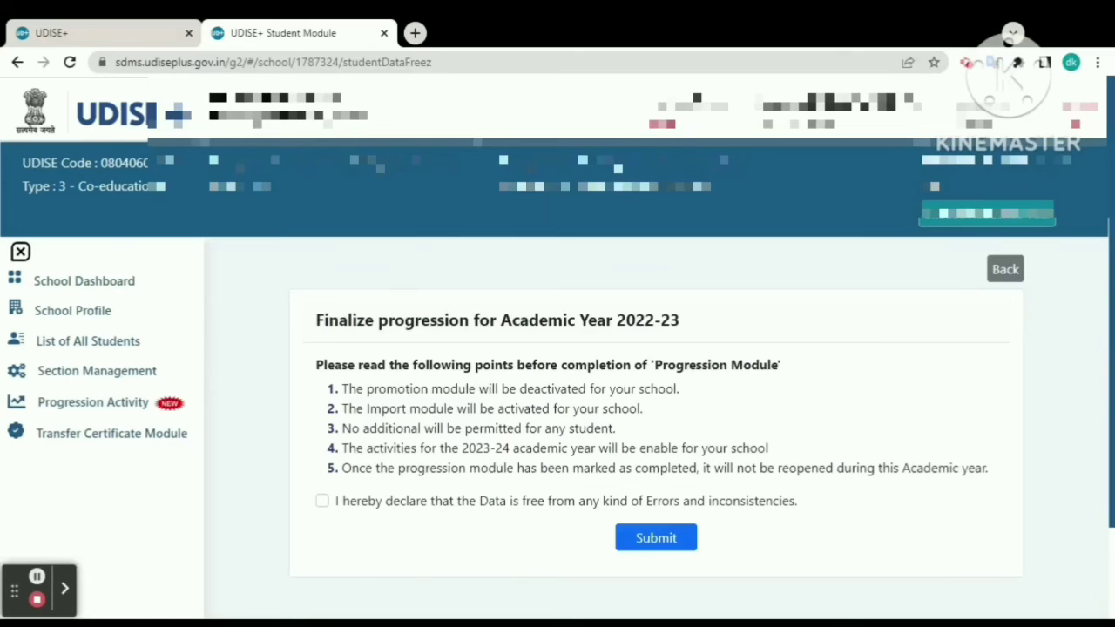
{"action": "left_click", "coordinate": [1005, 270]}
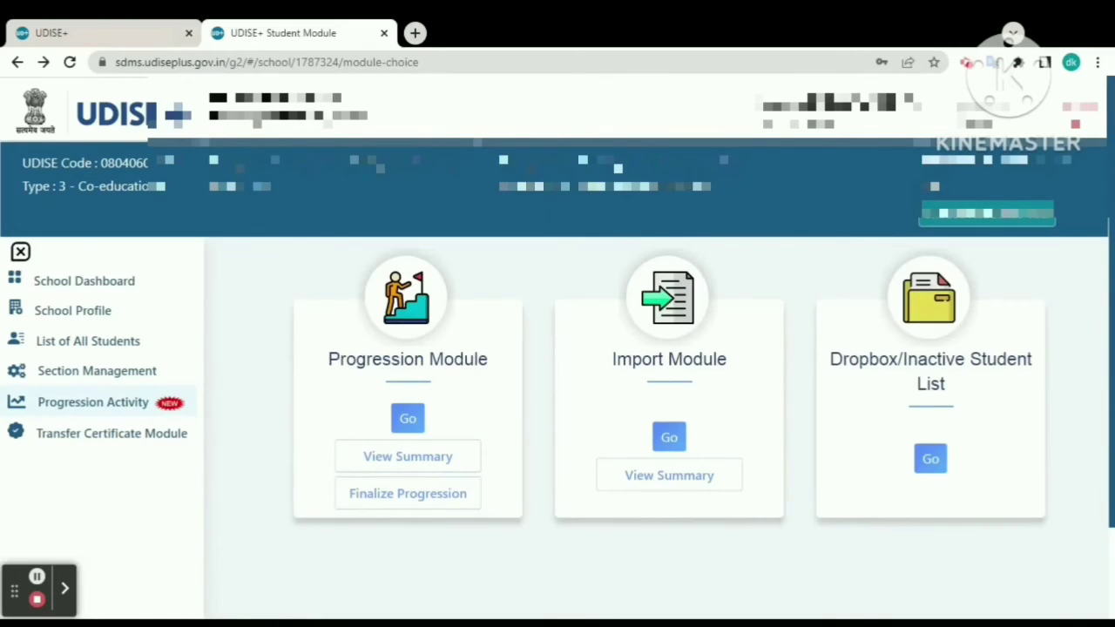
Step: In the Import Module, look up a student's national code by entering the Aadhaar number and year of birth, and select the code
{"action": "left_click", "coordinate": [671, 434]}
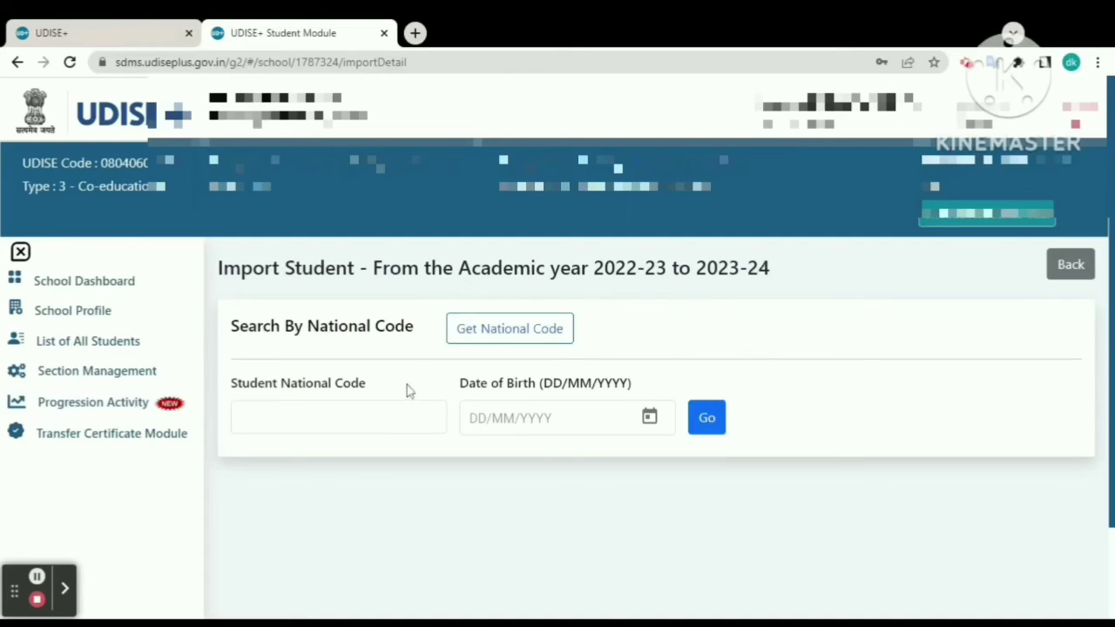
{"action": "left_click", "coordinate": [471, 422]}
{"action": "left_click", "coordinate": [493, 333]}
{"action": "left_click", "coordinate": [488, 341]}
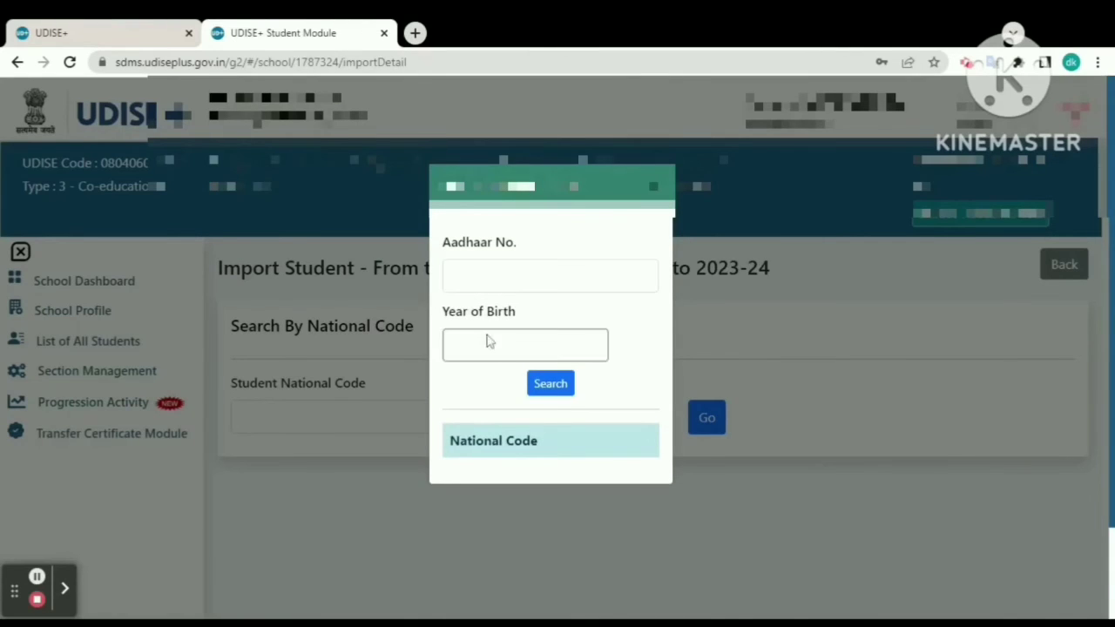
{"action": "left_click", "coordinate": [488, 341]}
{"action": "left_click", "coordinate": [483, 274]}
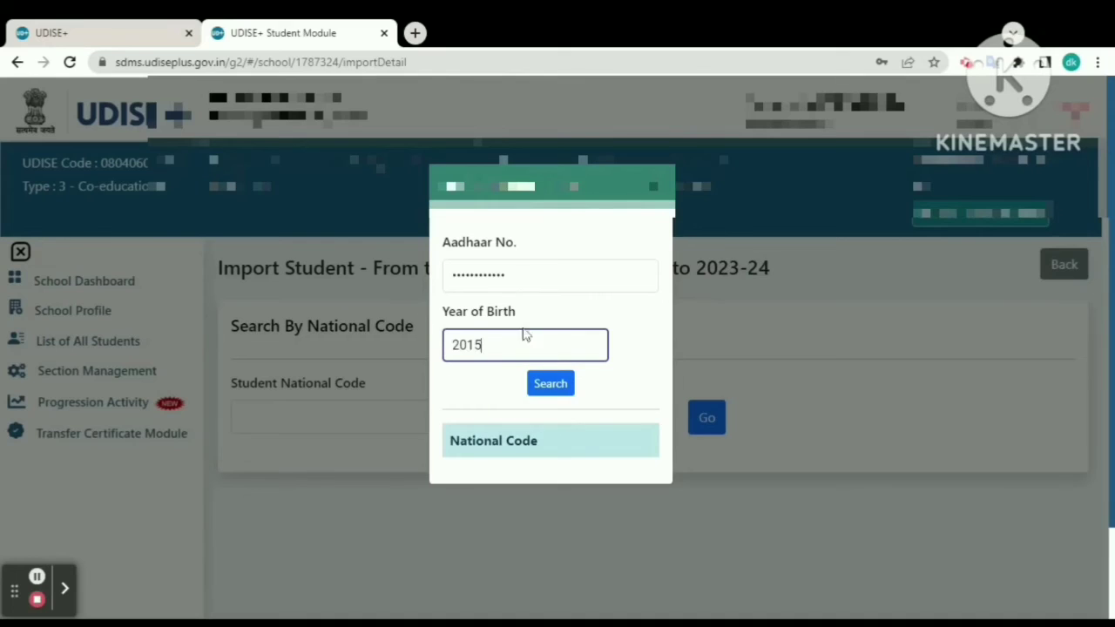
{"action": "left_click", "coordinate": [540, 382]}
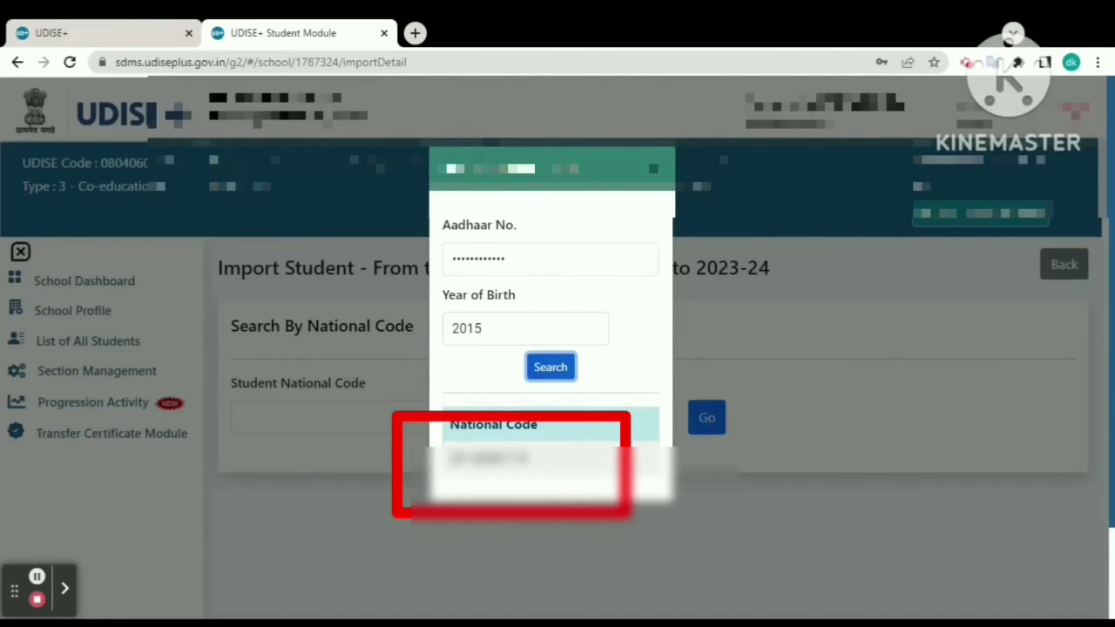
{"action": "mouse_move", "coordinate": [480, 457]}
{"action": "left_mouse_down"}
{"action": "mouse_move", "coordinate": [539, 457]}
{"action": "mouse_move", "coordinate": [459, 459]}
{"action": "mouse_move", "coordinate": [484, 459]}
{"action": "left_mouse_up"}
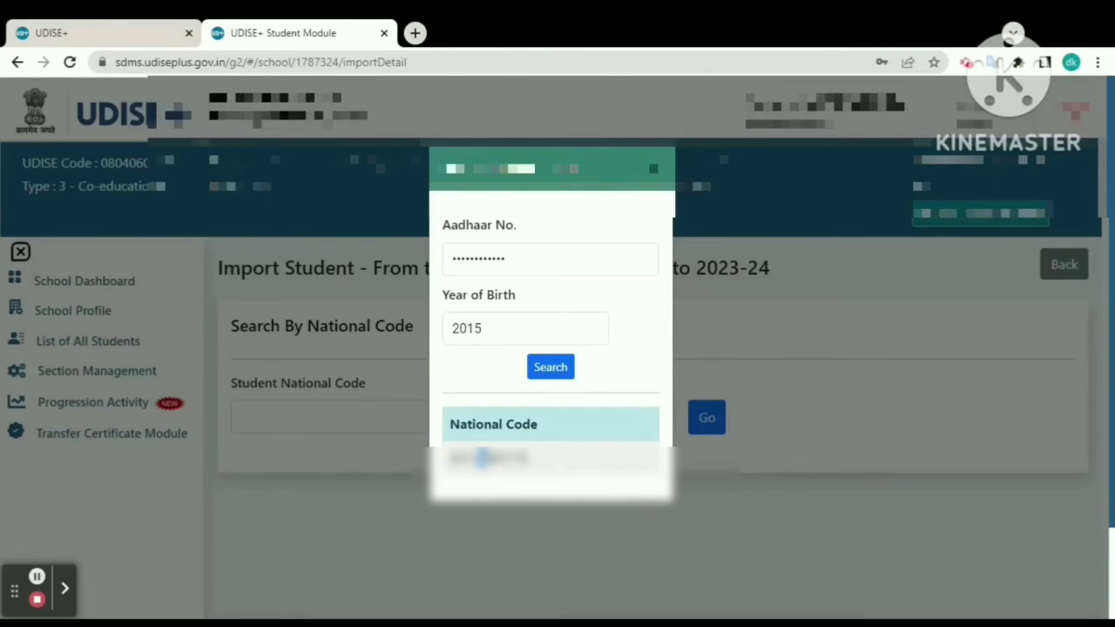
Step: Search the student to import by entering the student national code and date of birth, and review the student and progression details
{"action": "left_click", "coordinate": [331, 417]}
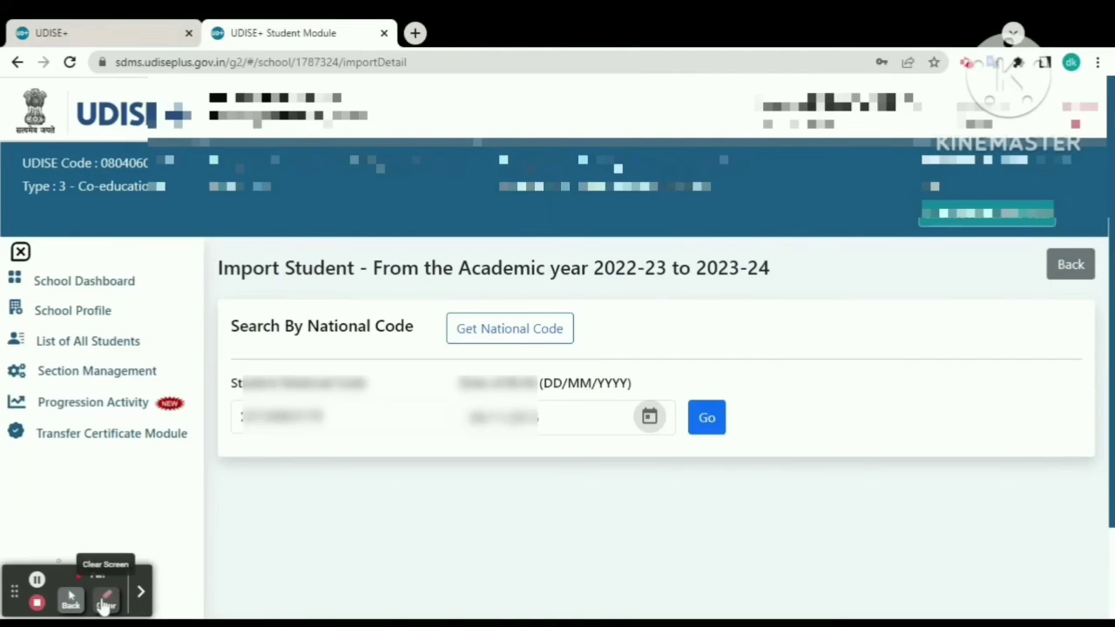
{"action": "left_click", "coordinate": [70, 598]}
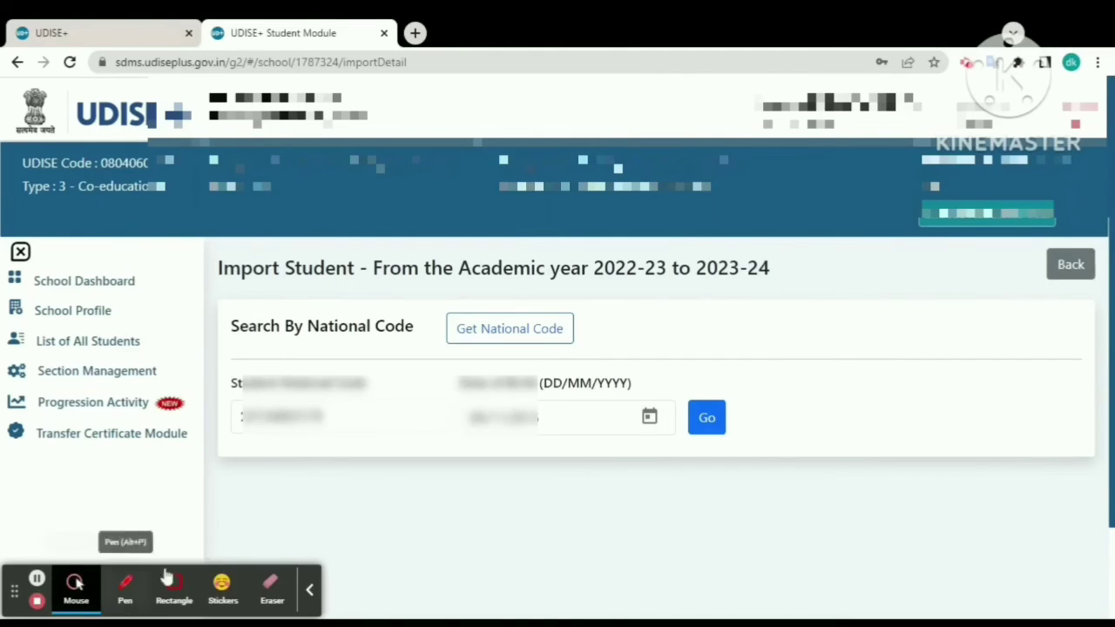
{"action": "left_click", "coordinate": [310, 591]}
{"action": "left_click", "coordinate": [660, 425]}
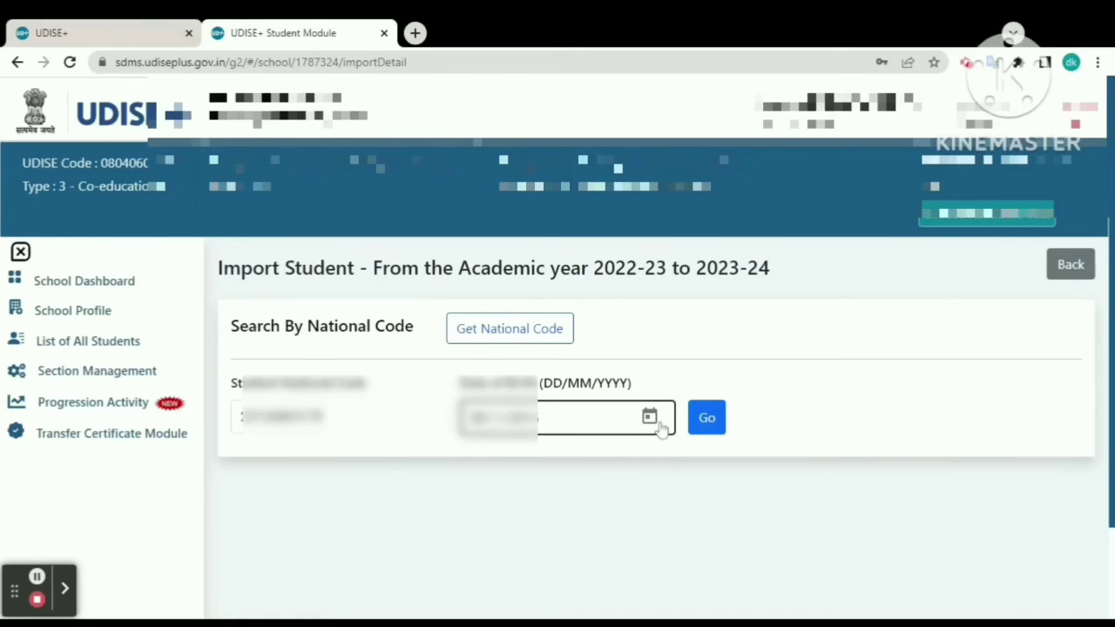
{"action": "key", "text": "Return"}
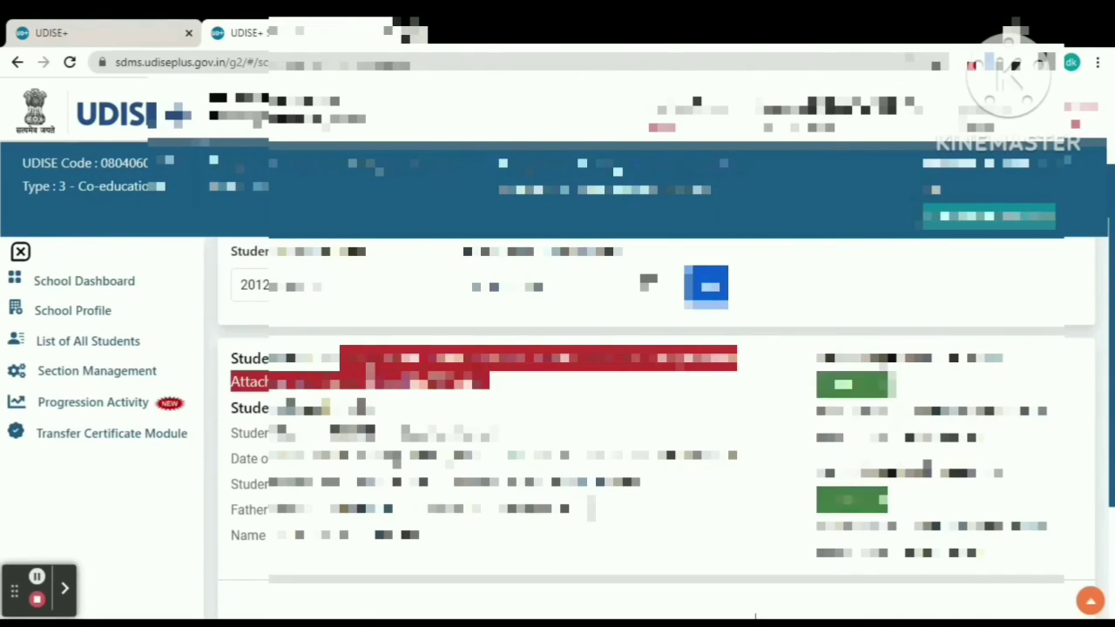
{"action": "scroll", "coordinate": [653, 426], "scroll_direction": "down", "scroll_amount": 2}
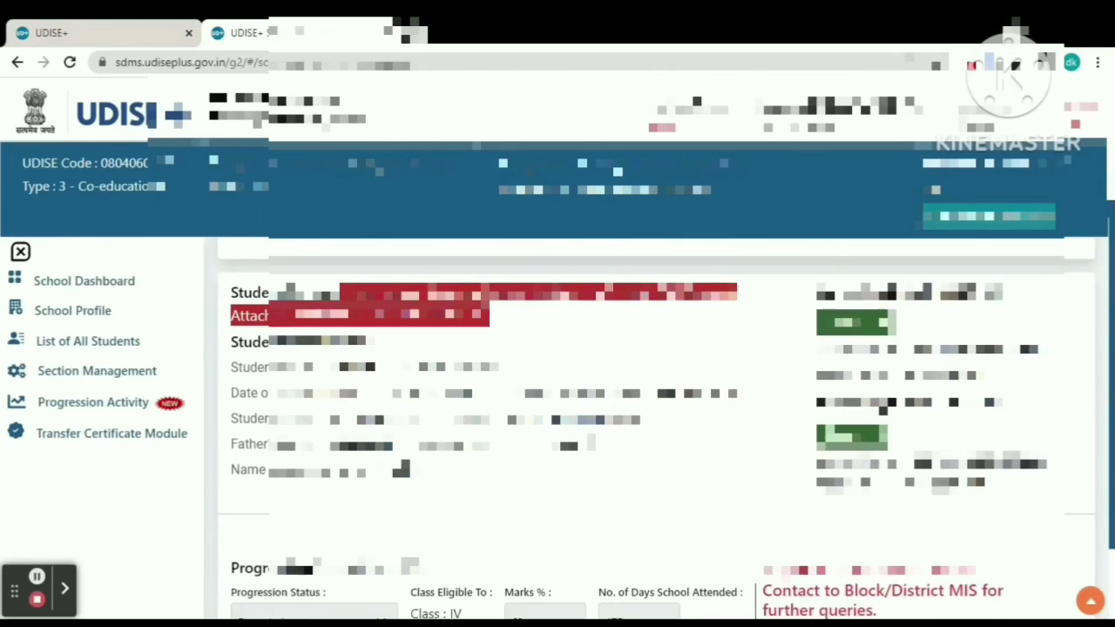
{"action": "scroll", "coordinate": [653, 427], "scroll_direction": "down", "scroll_amount": 2}
{"action": "scroll", "coordinate": [654, 392], "scroll_direction": "down", "scroll_amount": 1}
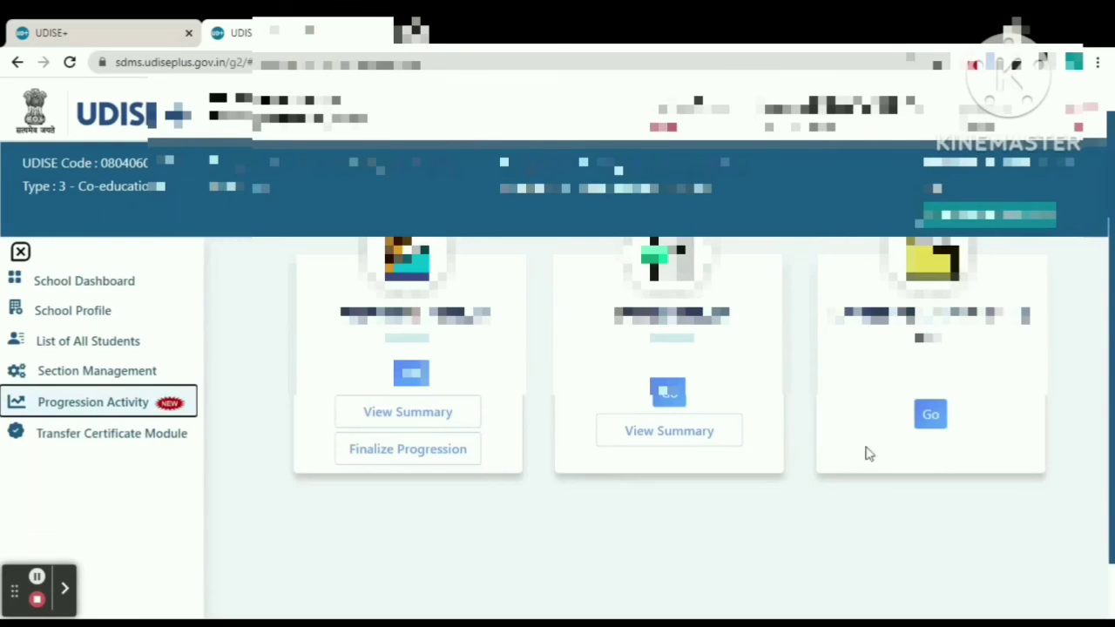
Step: Open the Dropbox/Inactive Student List from Progression Activity and look through the listed students
{"action": "left_click", "coordinate": [929, 412]}
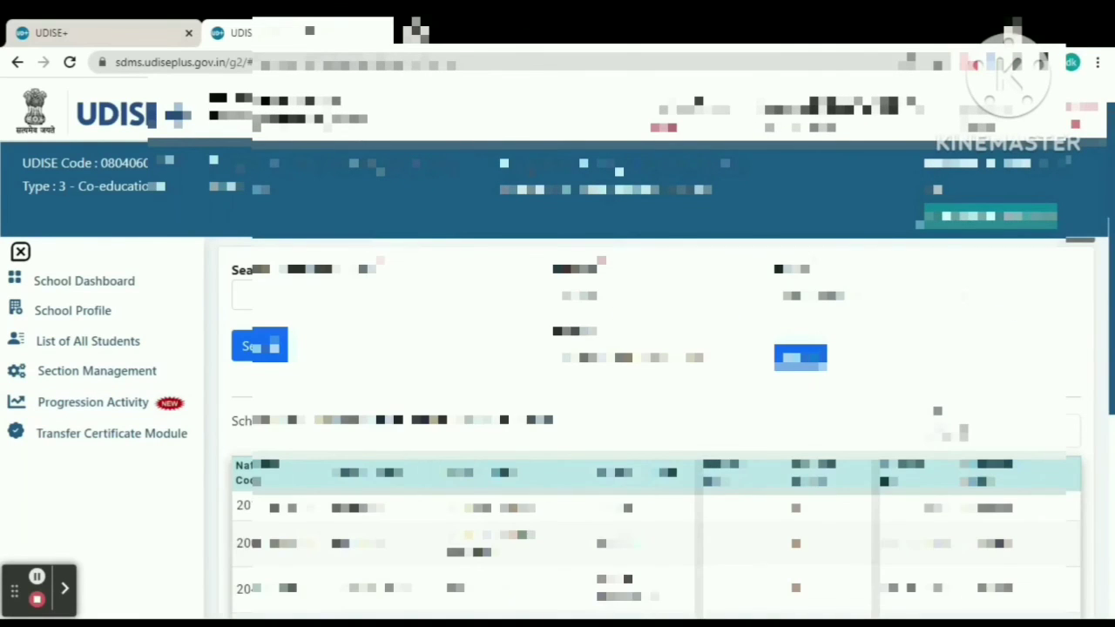
{"action": "scroll", "coordinate": [660, 429], "scroll_direction": "down", "scroll_amount": 6}
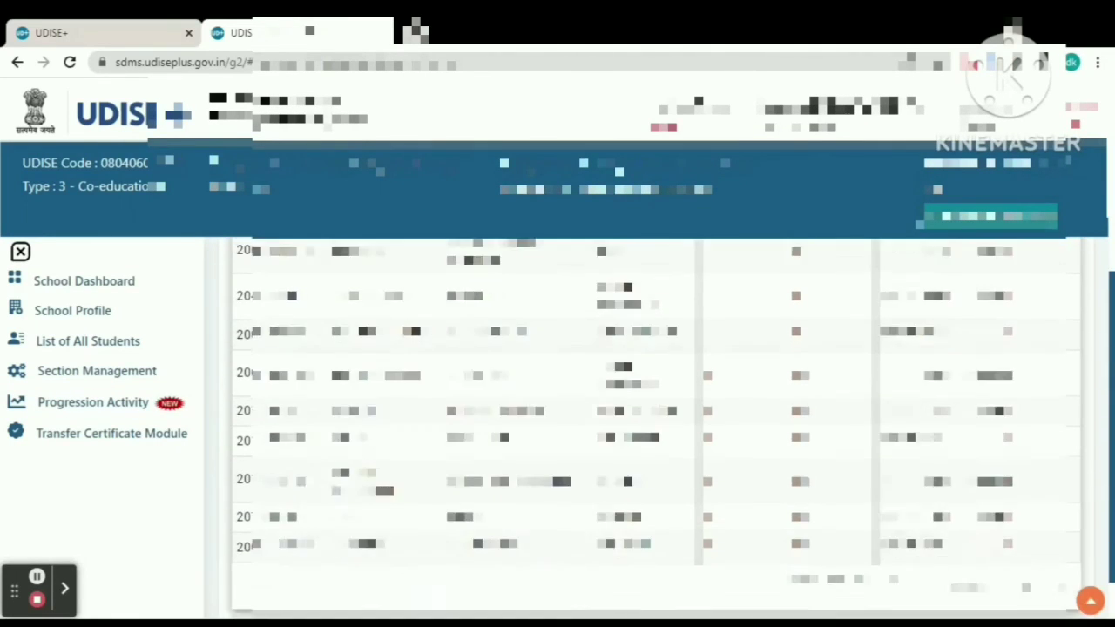
{"action": "scroll", "coordinate": [660, 429], "scroll_direction": "up", "scroll_amount": 6}
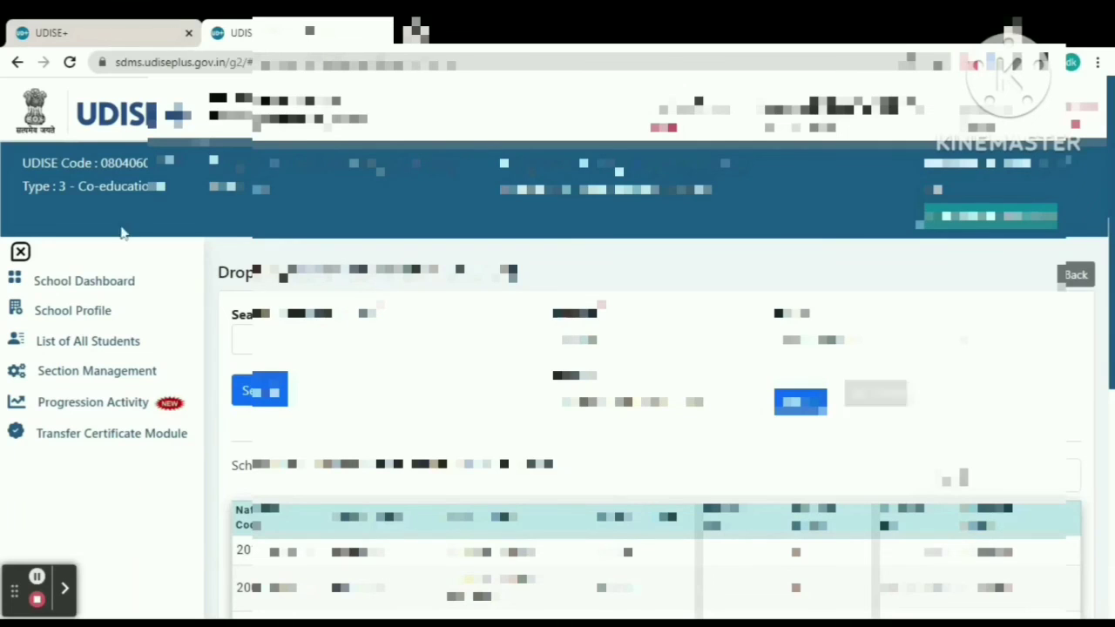
Step: Go to the School Dashboard and open the student list of class II, section A for viewing and managing
{"action": "left_click", "coordinate": [99, 288]}
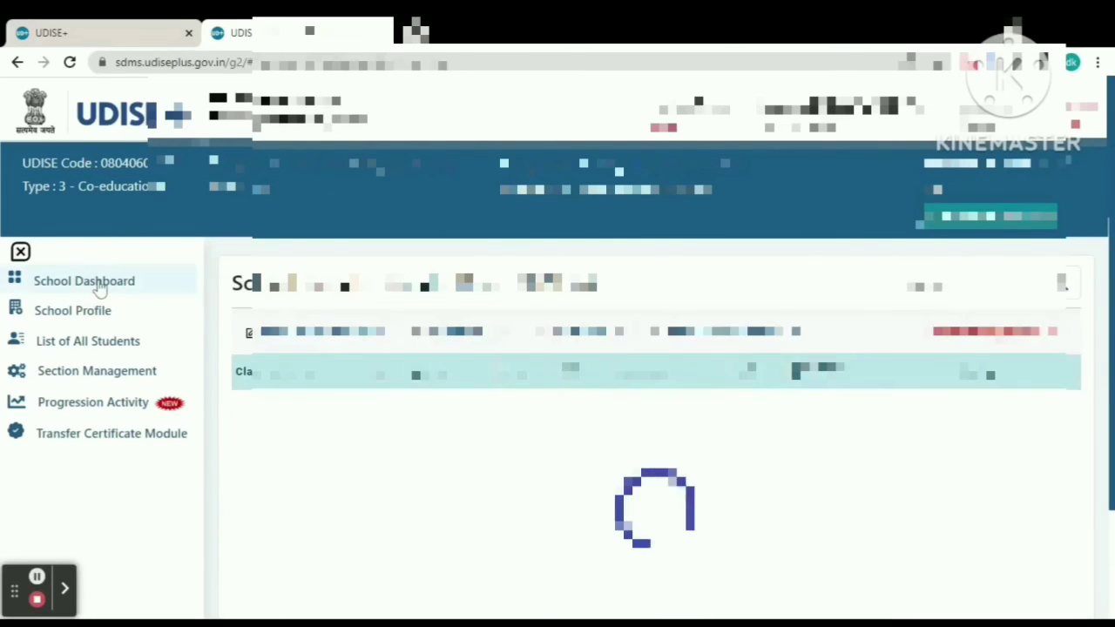
{"action": "scroll", "coordinate": [654, 427], "scroll_direction": "down", "scroll_amount": 1}
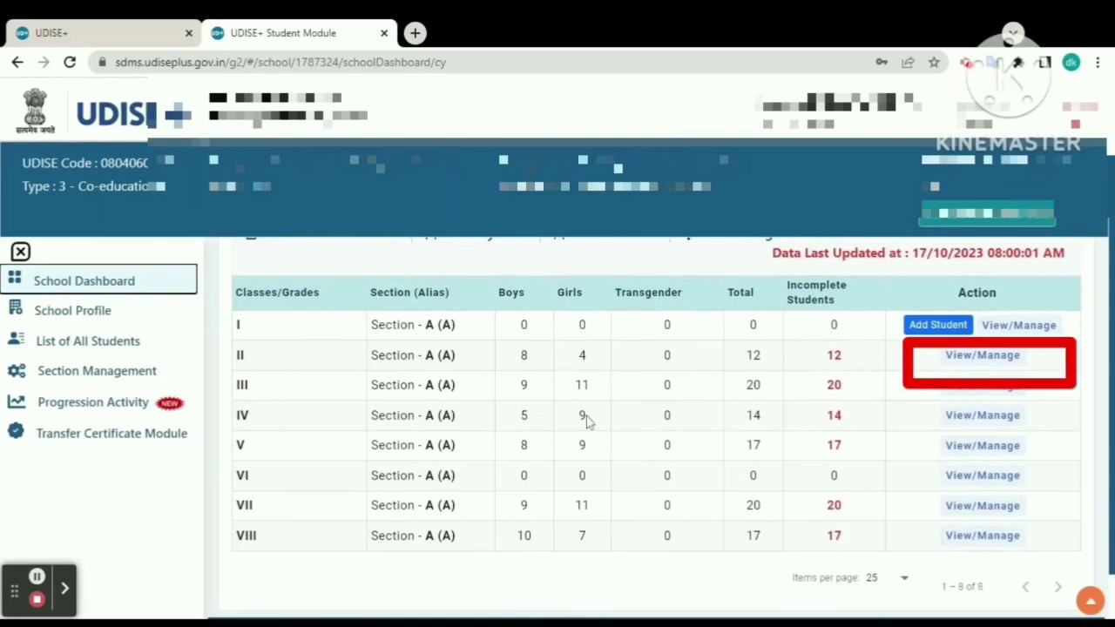
{"action": "left_click", "coordinate": [975, 355]}
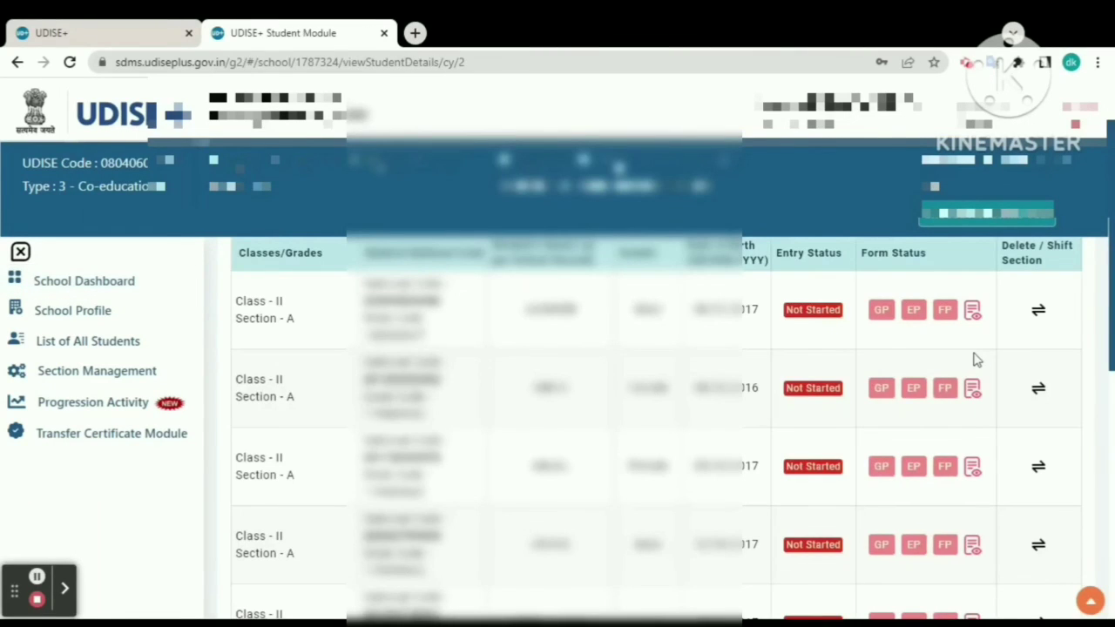